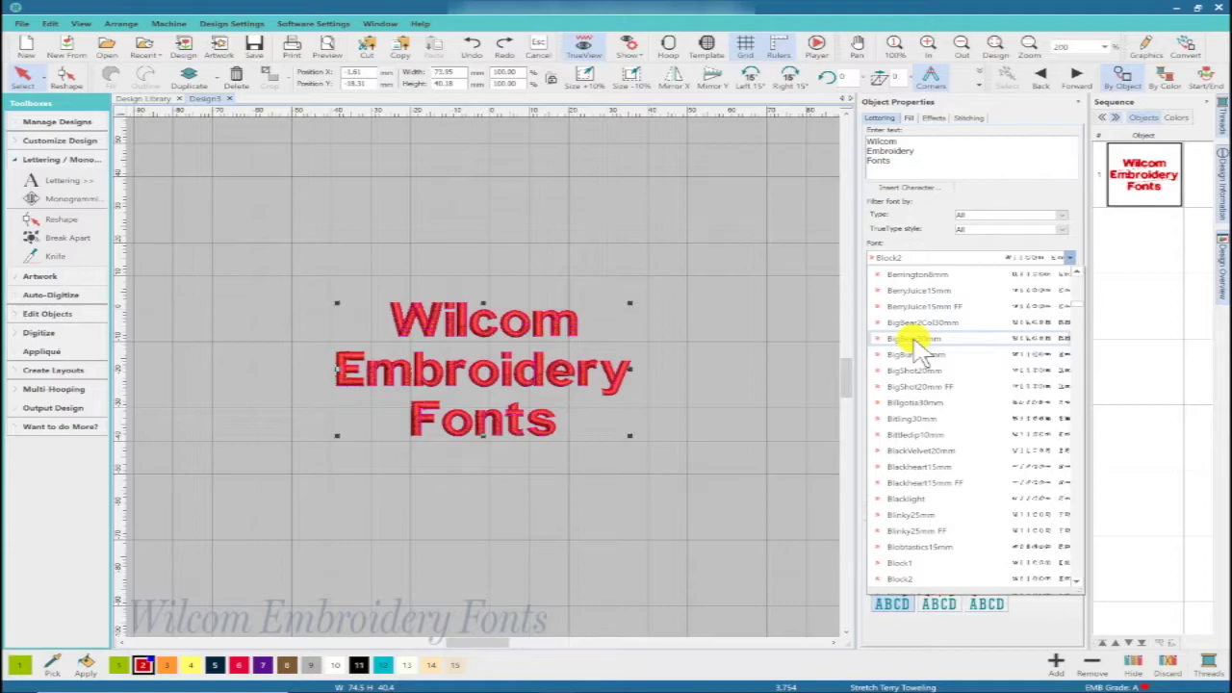
# Change the lettering font to BigBear30mm, with a height of 30 mm and letter spacing of -5 mm
pyautogui.click(915, 339)
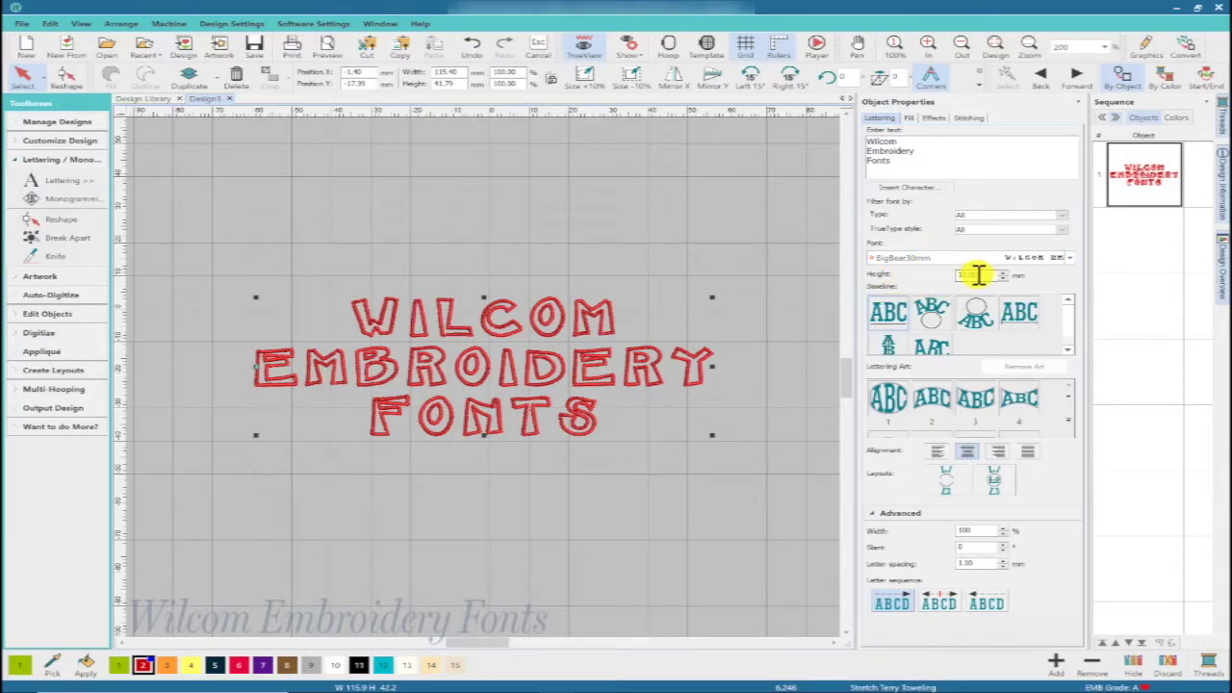
pyautogui.moveTo(978, 274); pyautogui.dragTo(949, 274)
pyautogui.write('13.30mm')
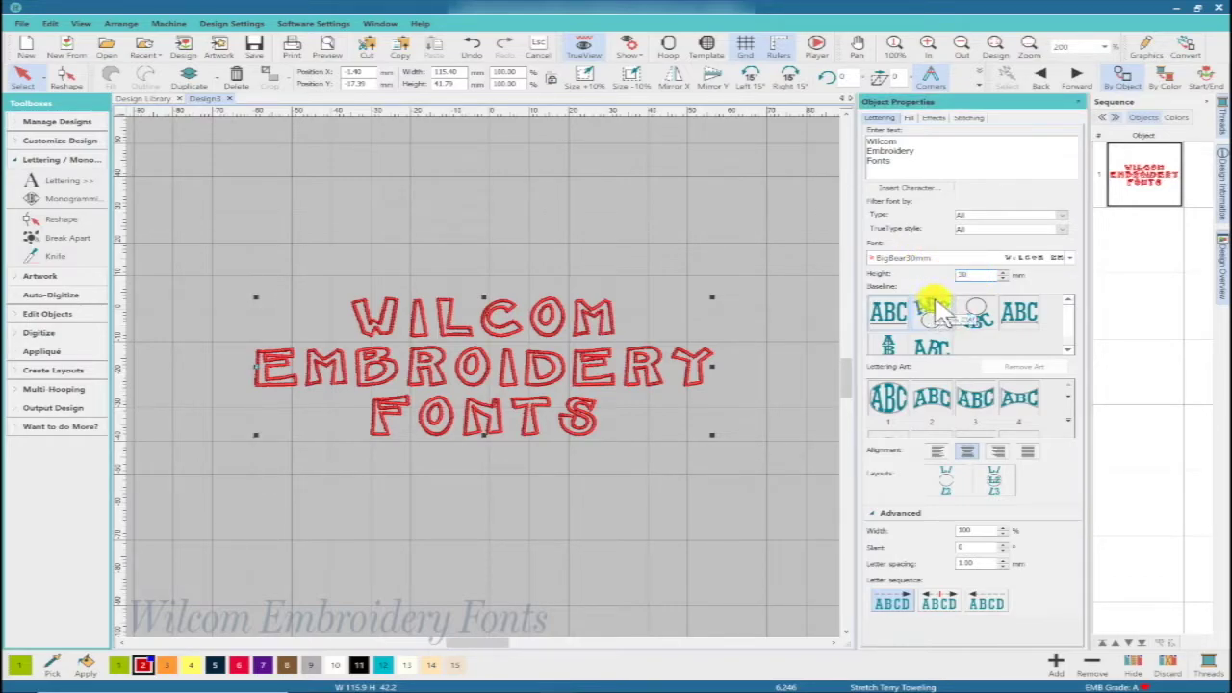
pyautogui.press('Return')
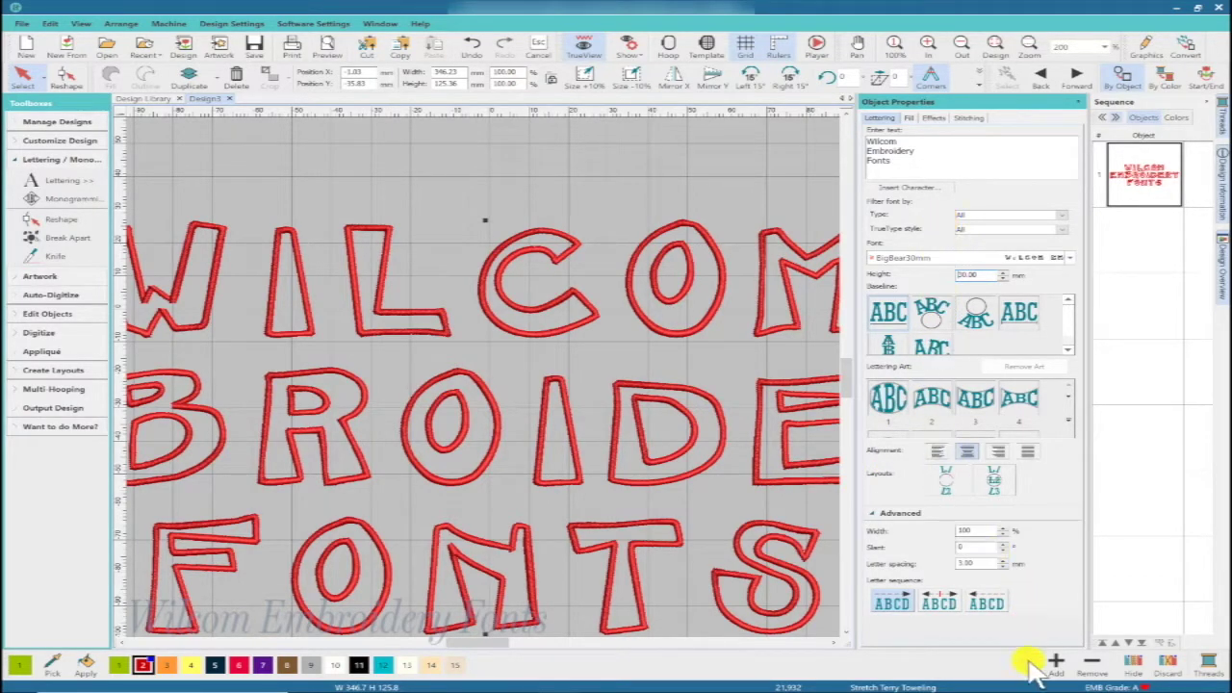
pyautogui.doubleClick(974, 563)
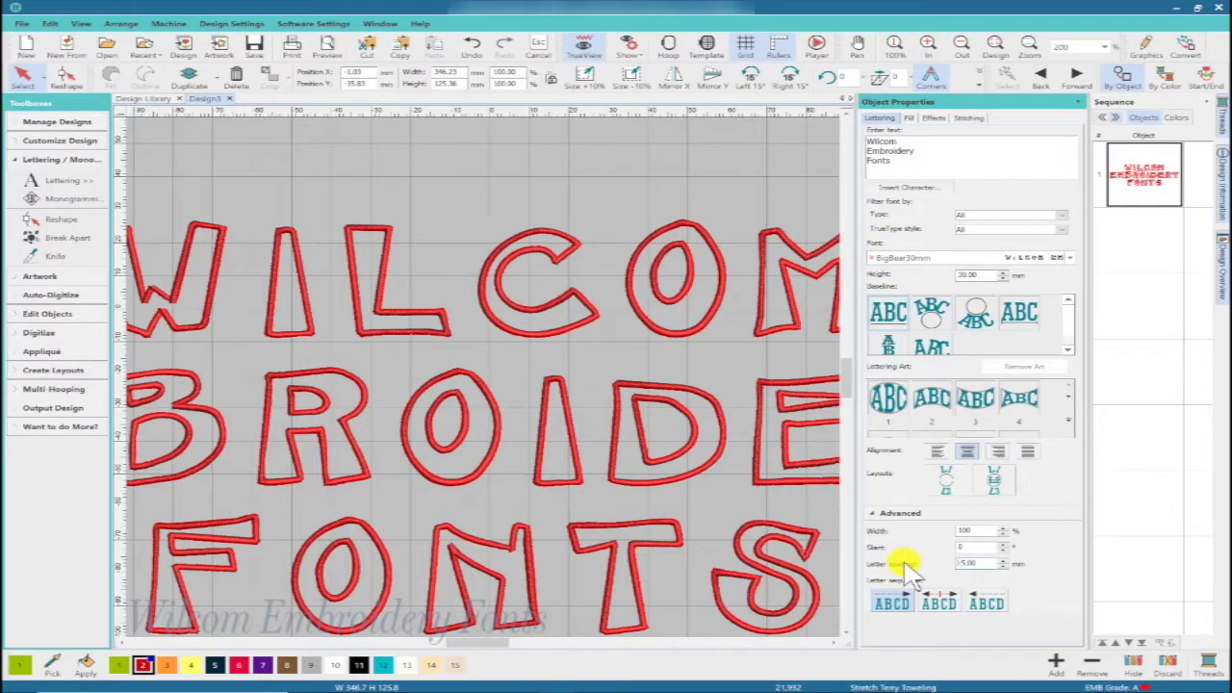
pyautogui.press('Return')
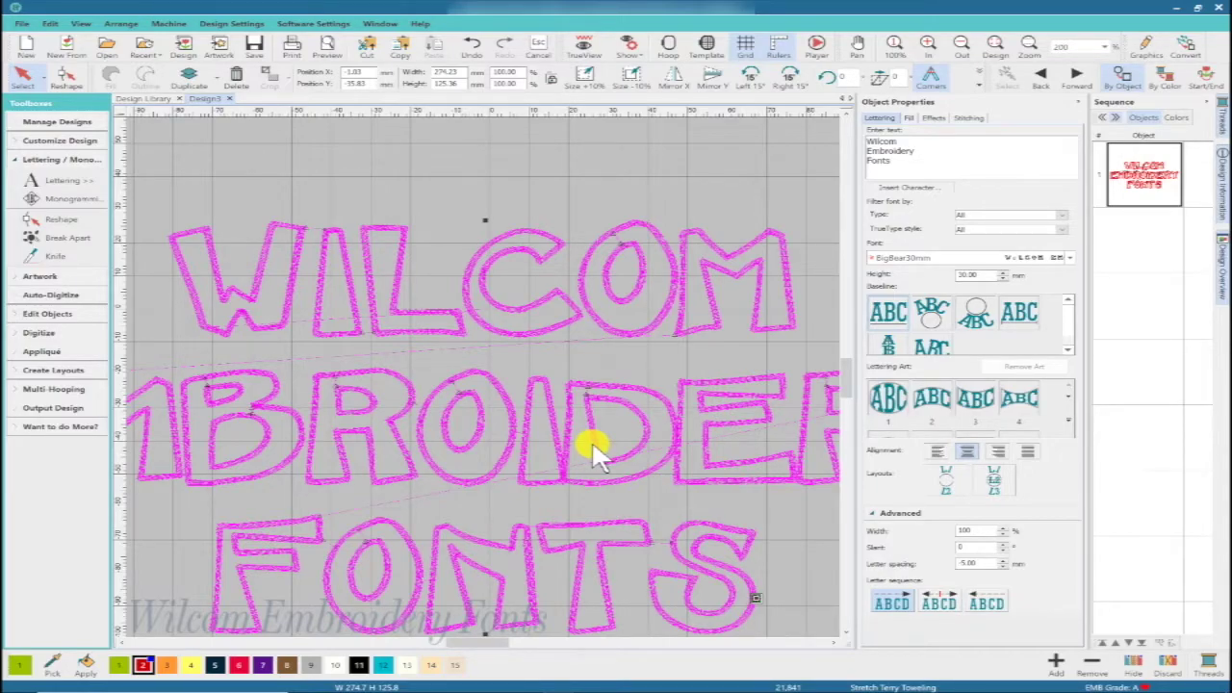
# Reshape the spacing by shifting W and I closer to L, M away from O, and D and E away from the preceding I
pyautogui.press('h')
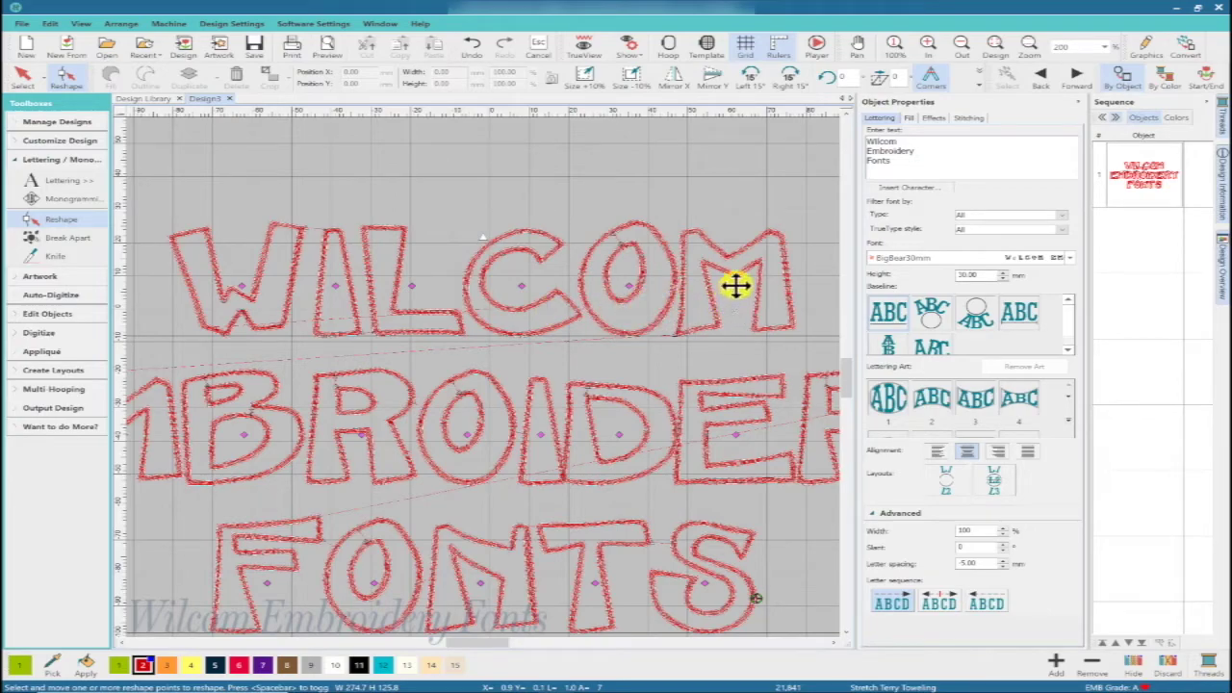
pyautogui.moveTo(735, 284); pyautogui.dragTo(738, 285)
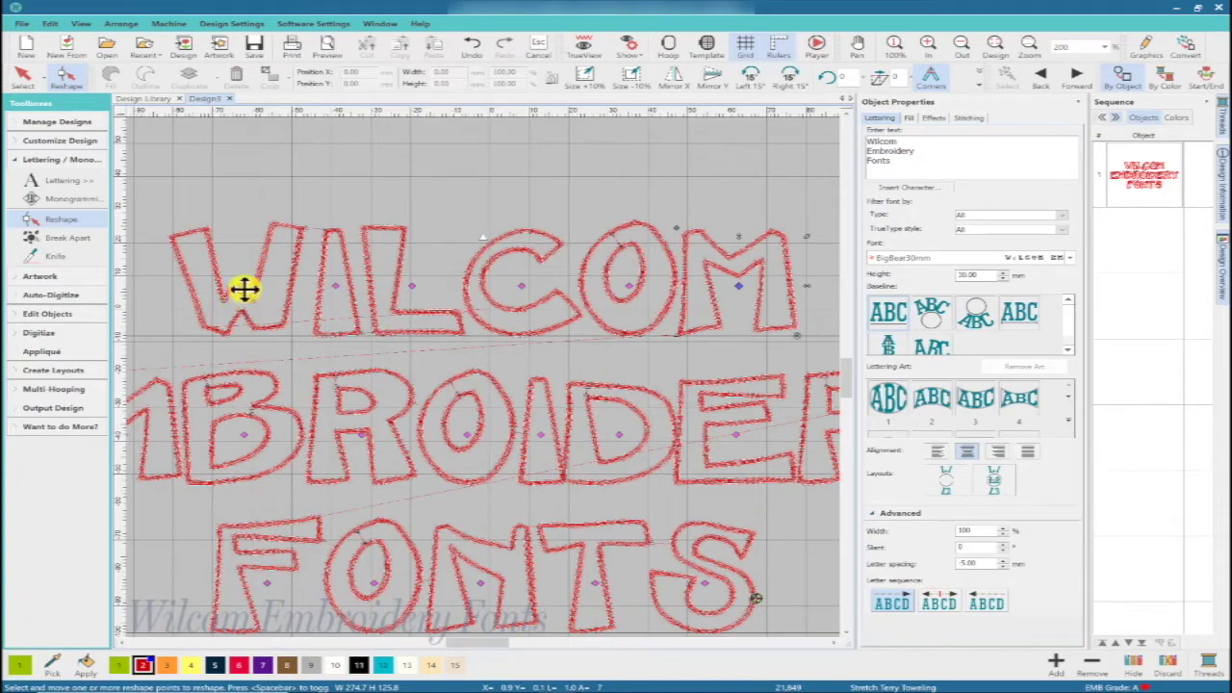
pyautogui.moveTo(241, 284); pyautogui.dragTo(256, 286)
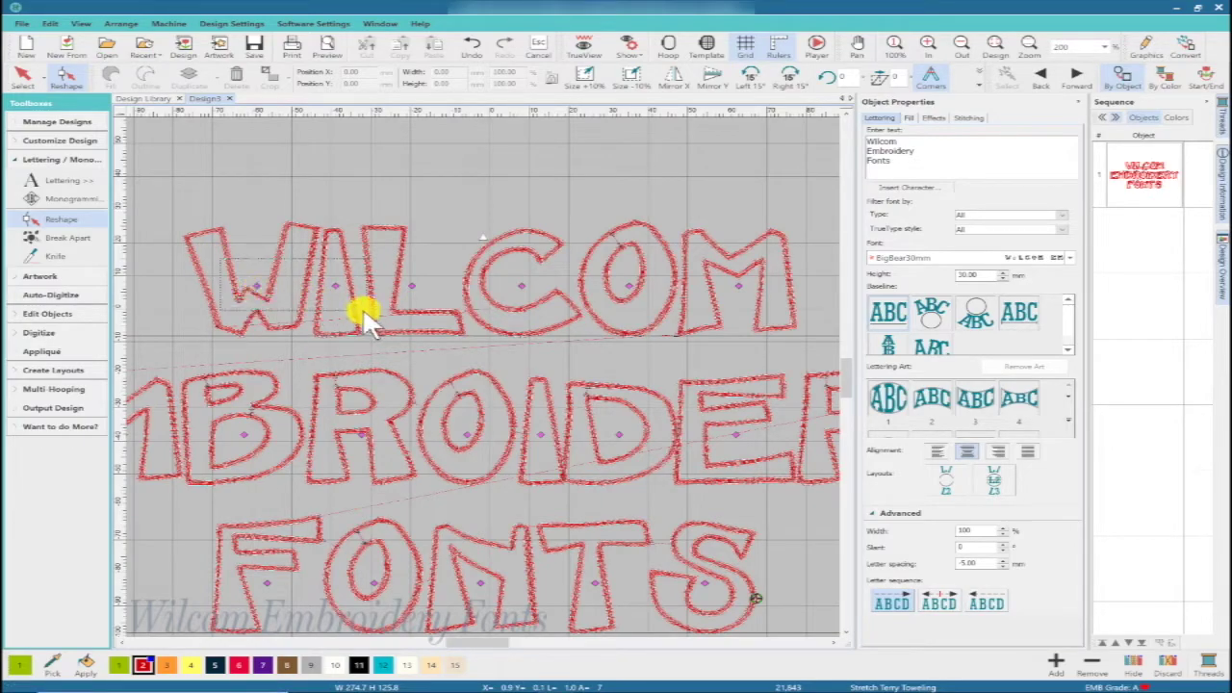
pyautogui.moveTo(335, 285); pyautogui.dragTo(344, 287)
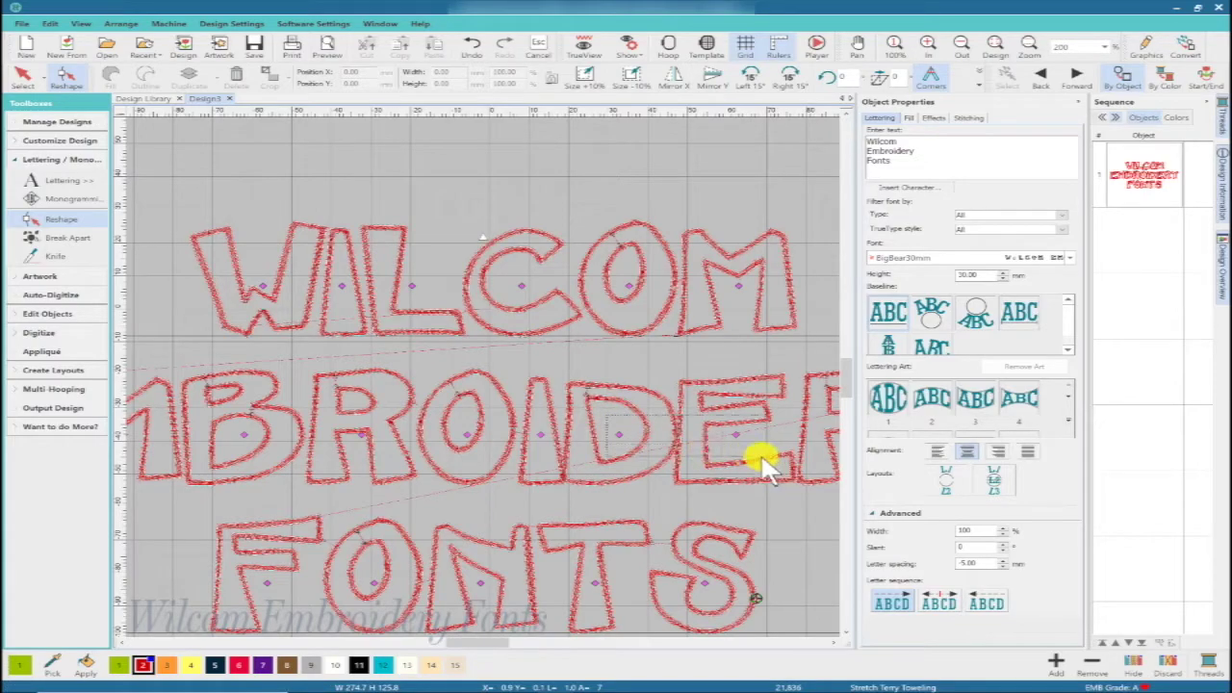
pyautogui.moveTo(735, 432); pyautogui.dragTo(735, 429)
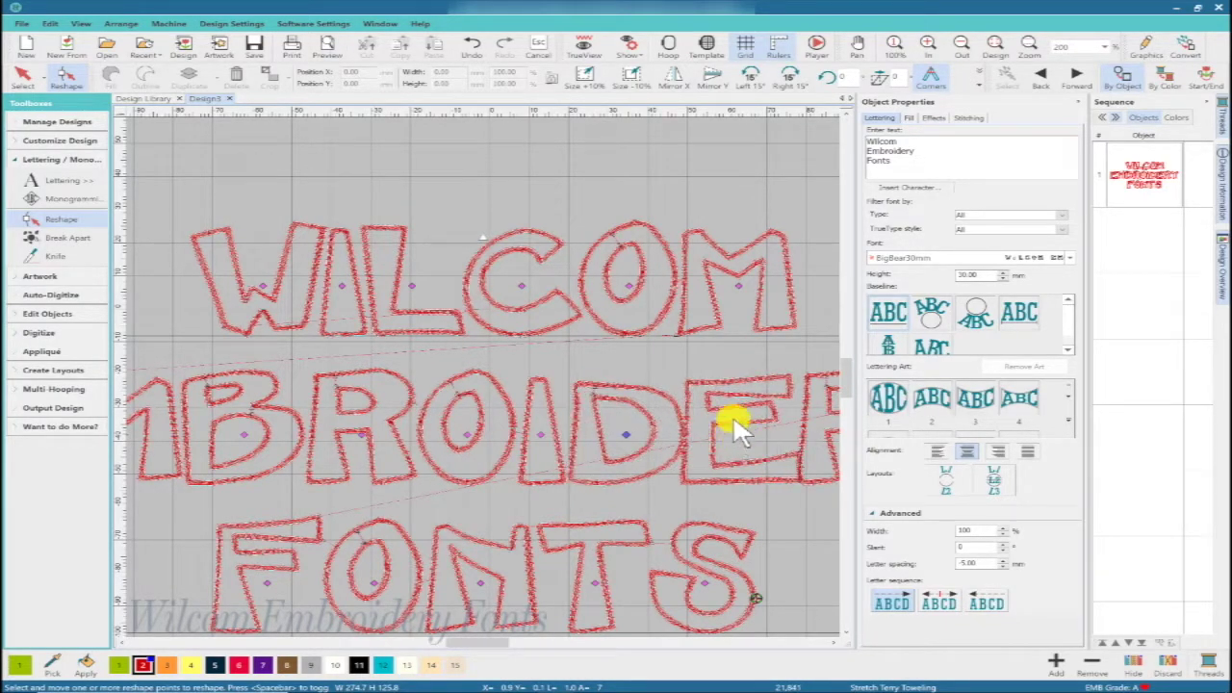
# Reshape the L of Wilcom by raising its top nodes and adding a node on the inner edge of its stem
pyautogui.click(761, 330)
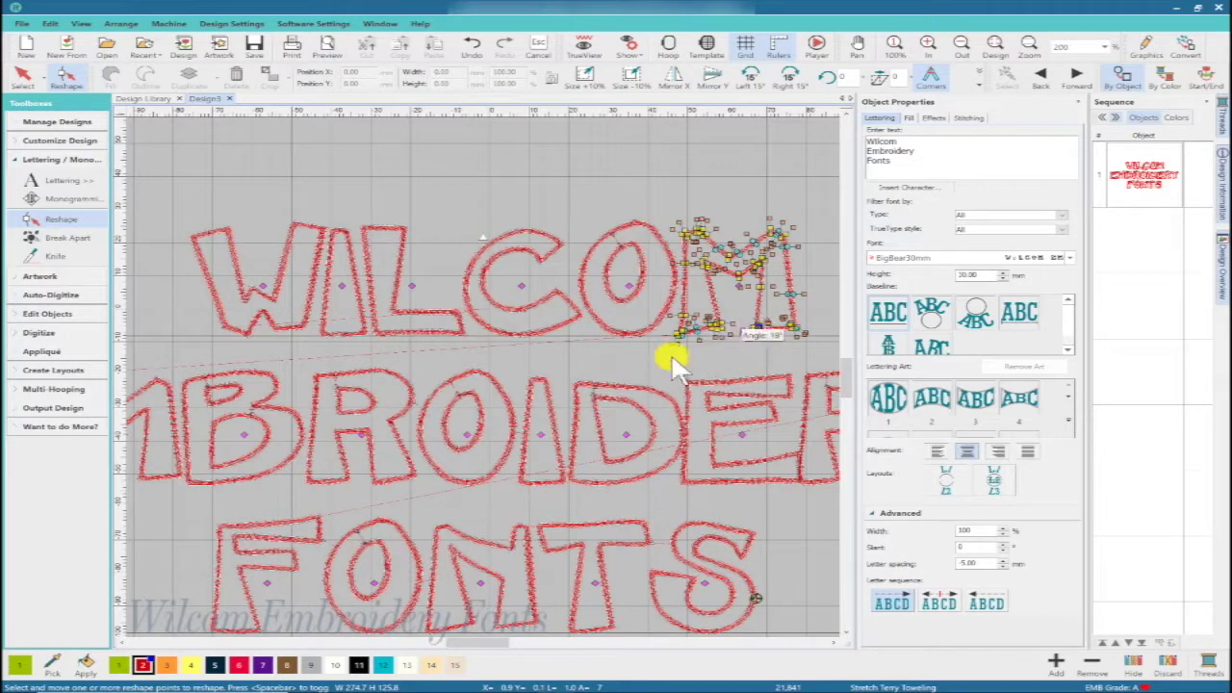
pyautogui.click(378, 239)
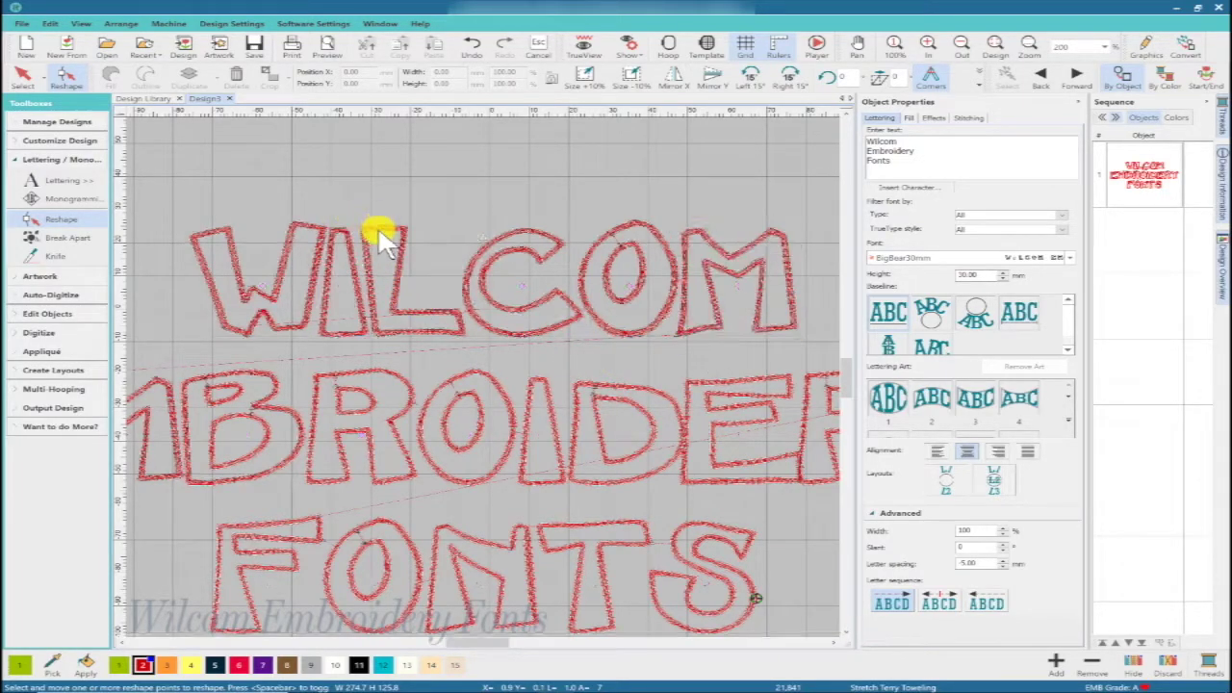
pyautogui.moveTo(351, 218); pyautogui.dragTo(410, 201)
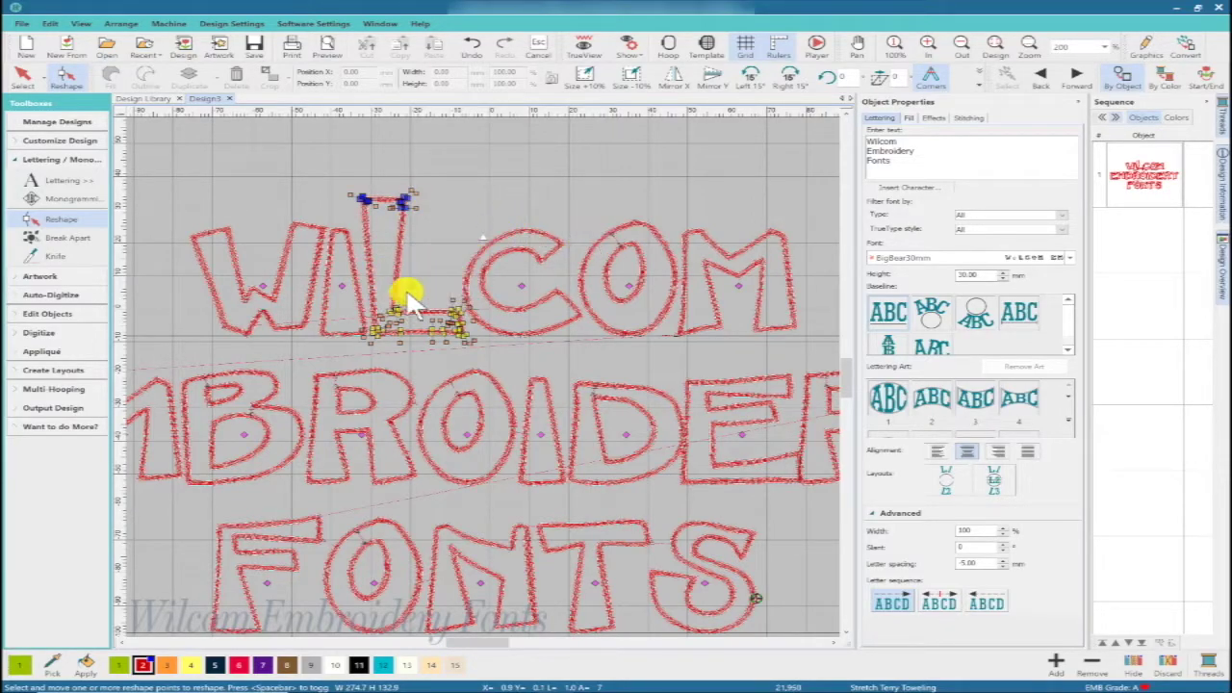
pyautogui.click(398, 247)
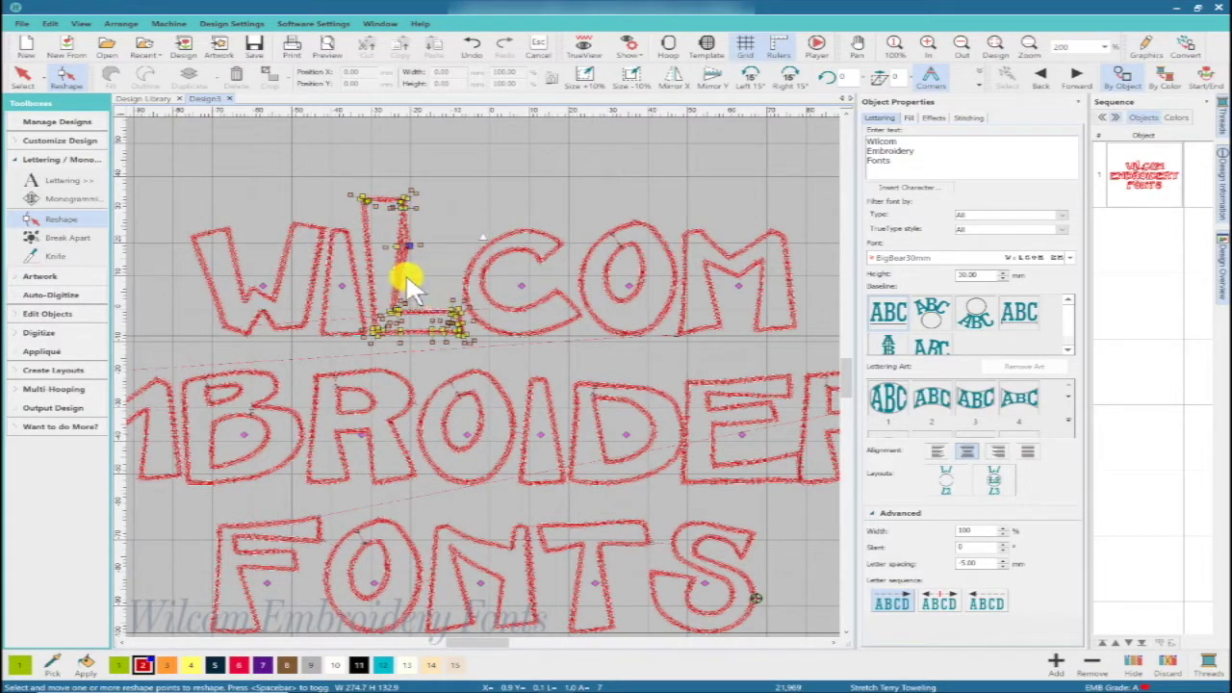
# Review the lettering's stitching, effects and fill settings, and move the S of Fonts slightly closer to the T
pyautogui.click(970, 118)
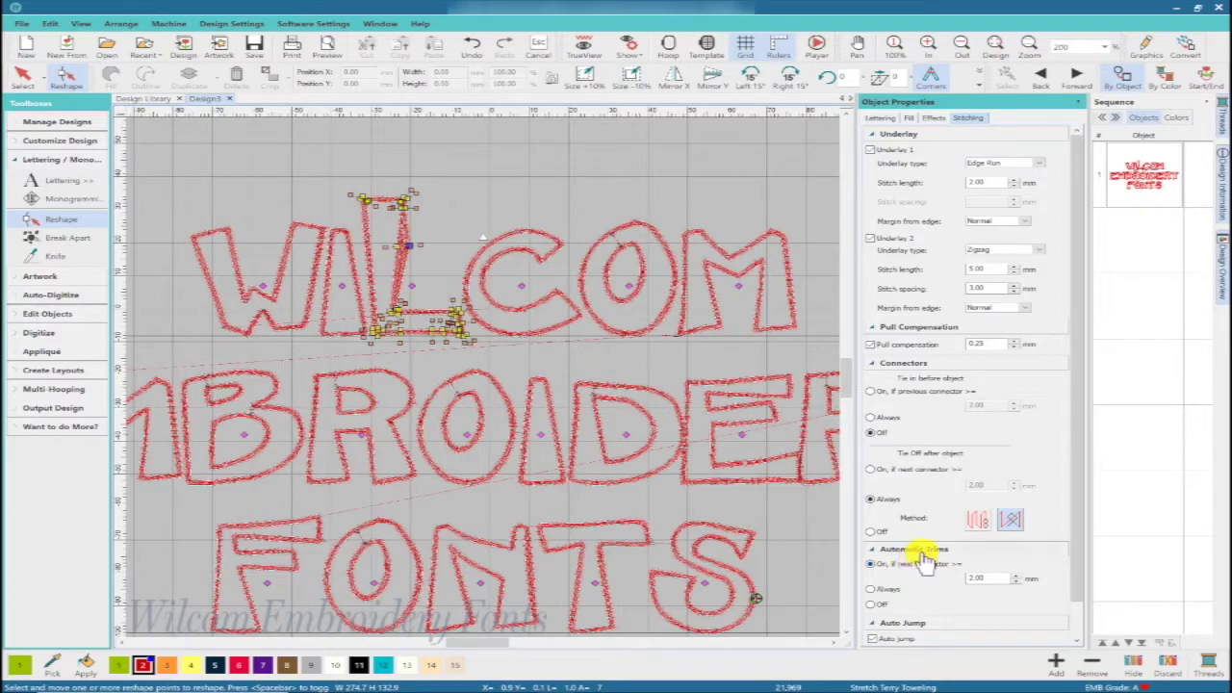
pyautogui.click(929, 118)
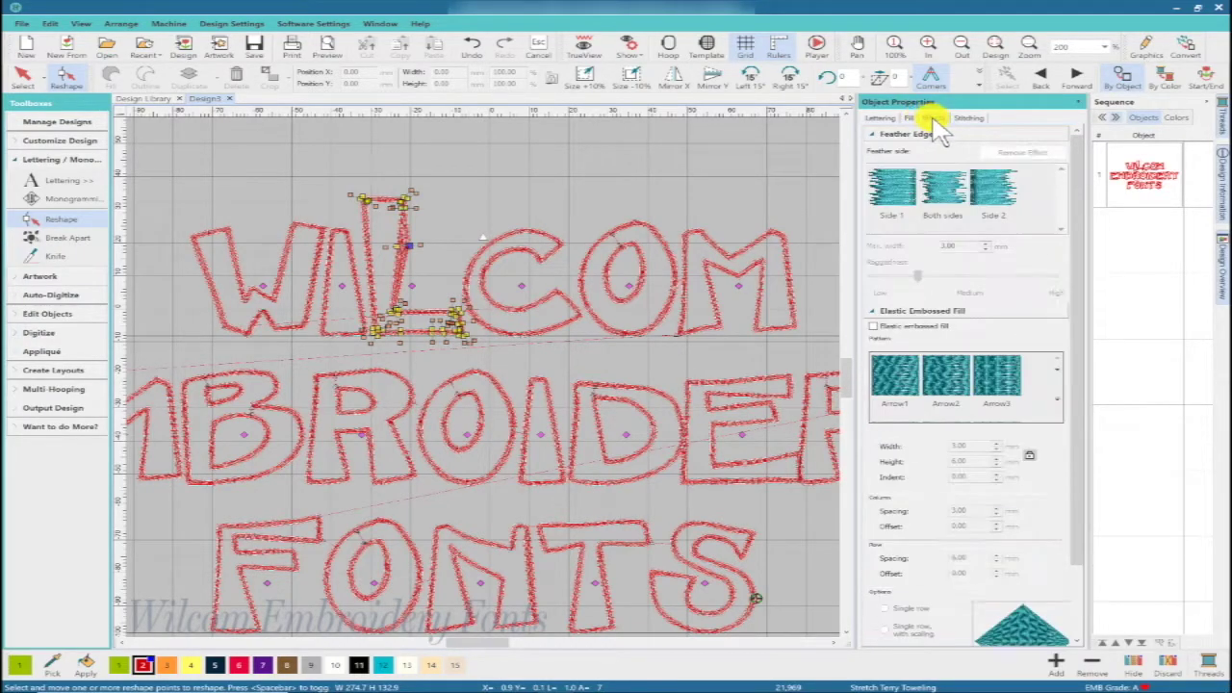
pyautogui.click(910, 119)
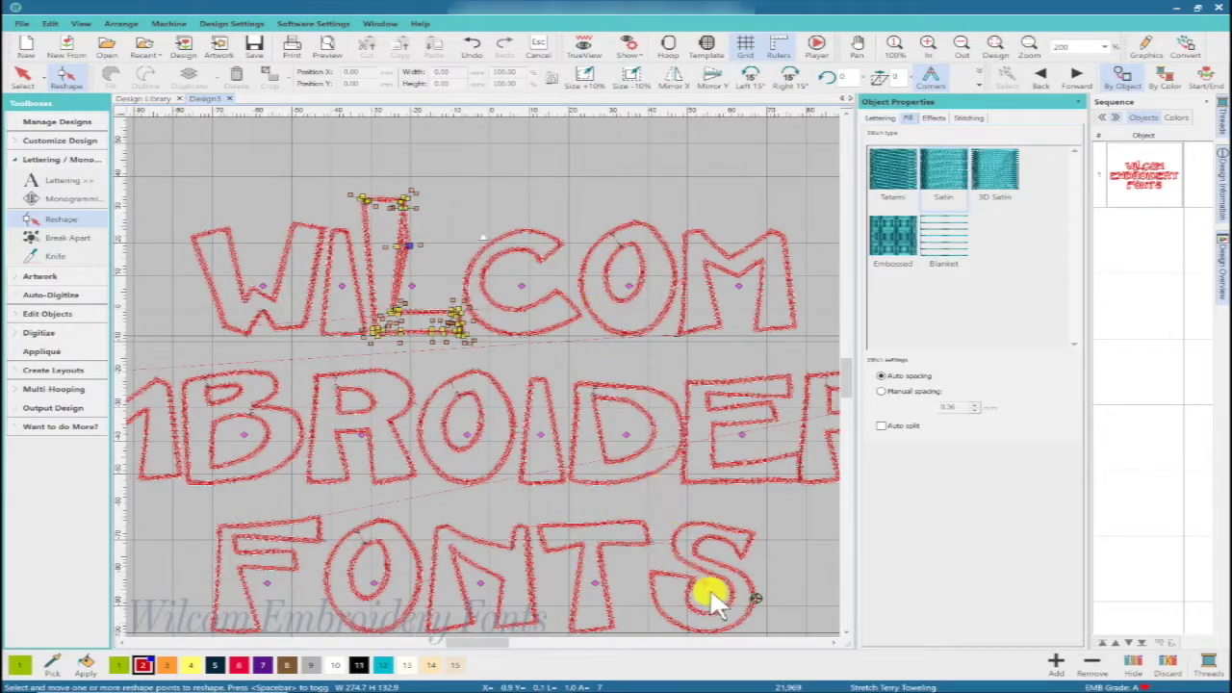
pyautogui.moveTo(707, 584); pyautogui.dragTo(692, 587)
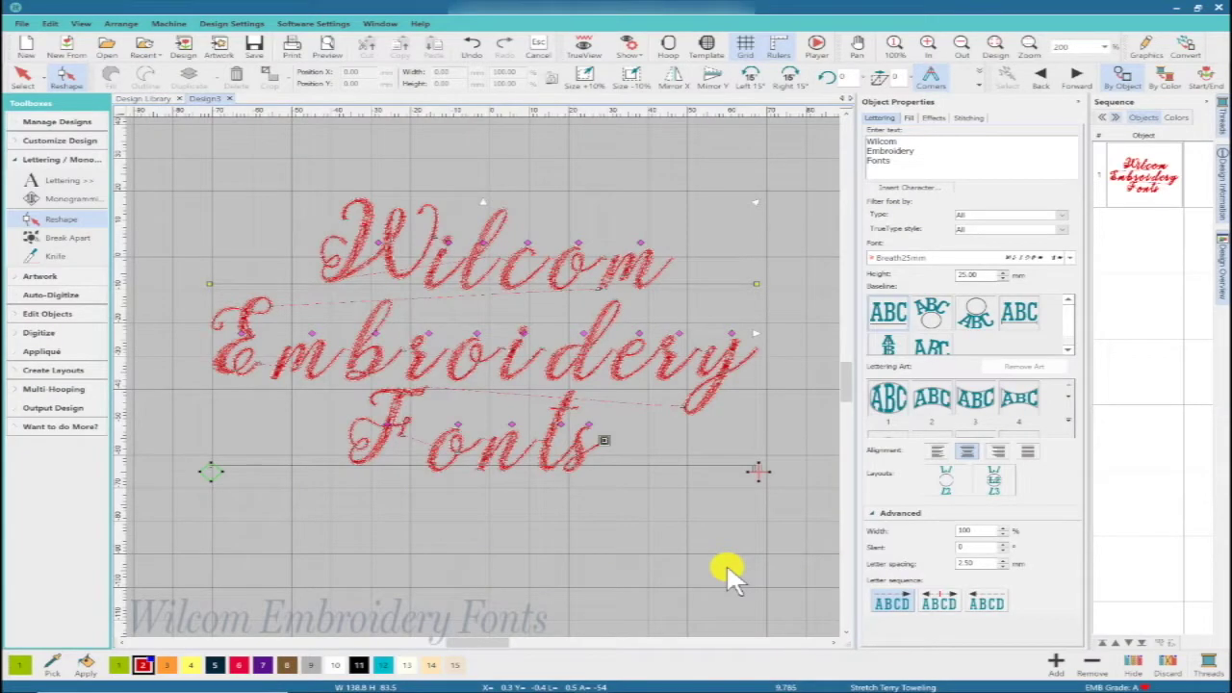
# Set the letter spacing of the Breath25mm script lettering to 0 mm
pyautogui.click(961, 562)
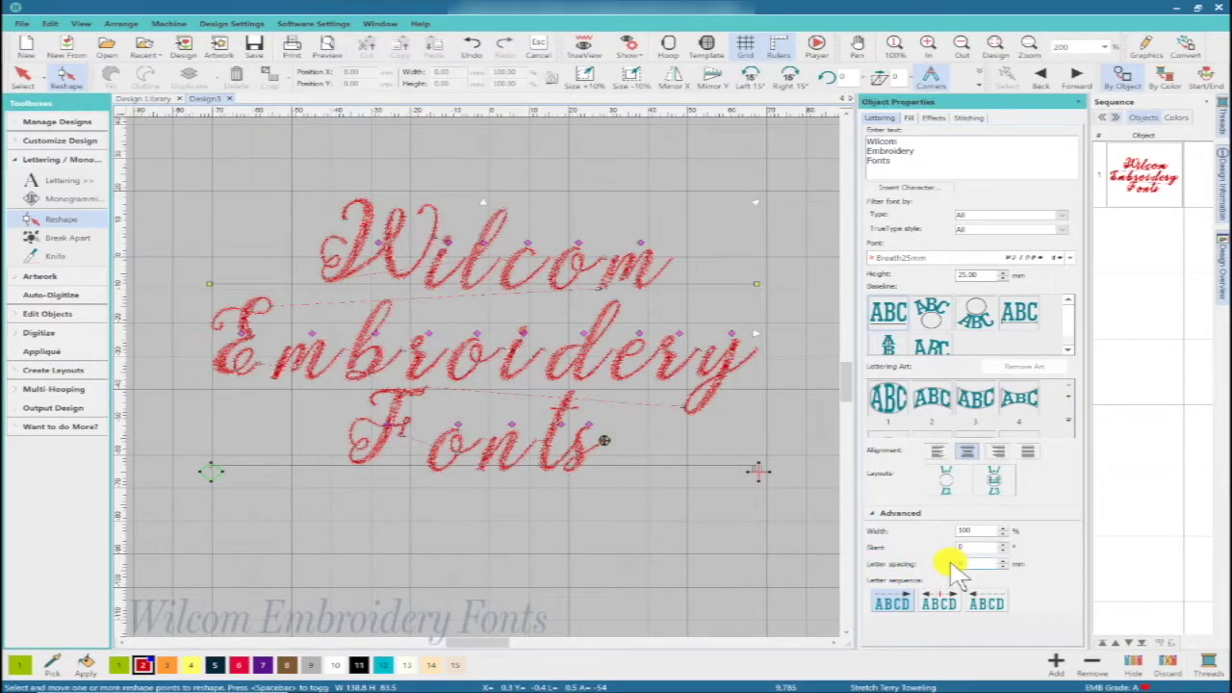
pyautogui.press('Return')
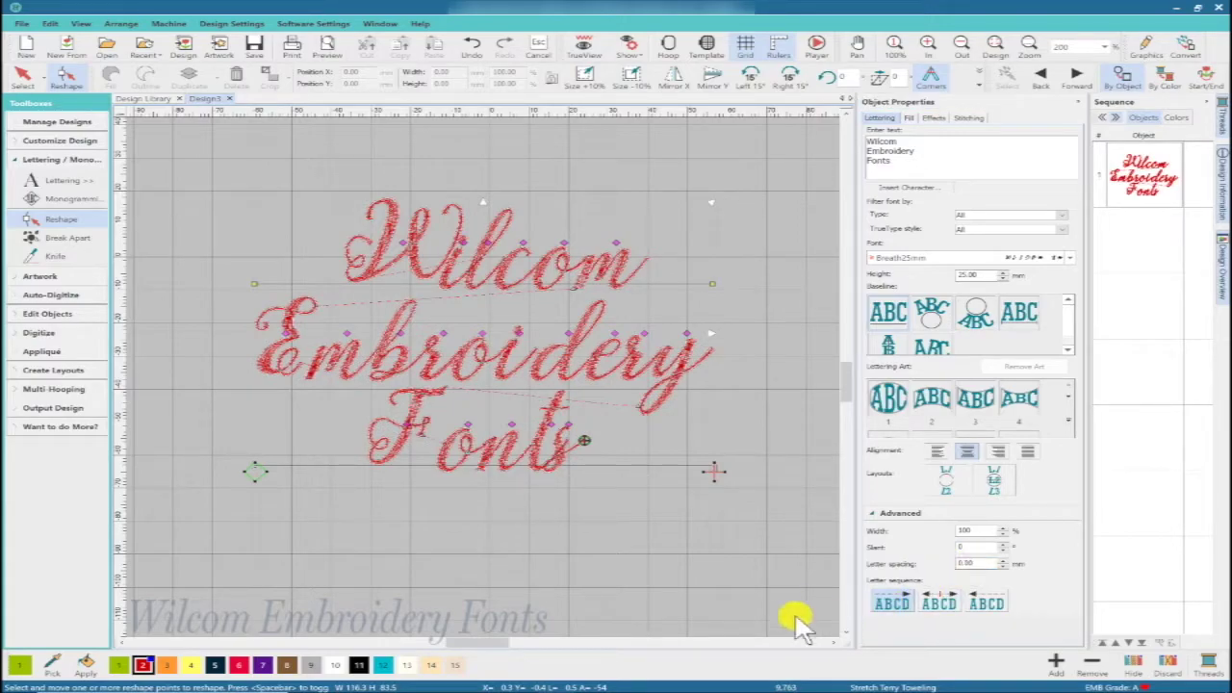
# Reshape the spacing of Fonts by moving the s away from the t and the F closer to the o
pyautogui.press('b')
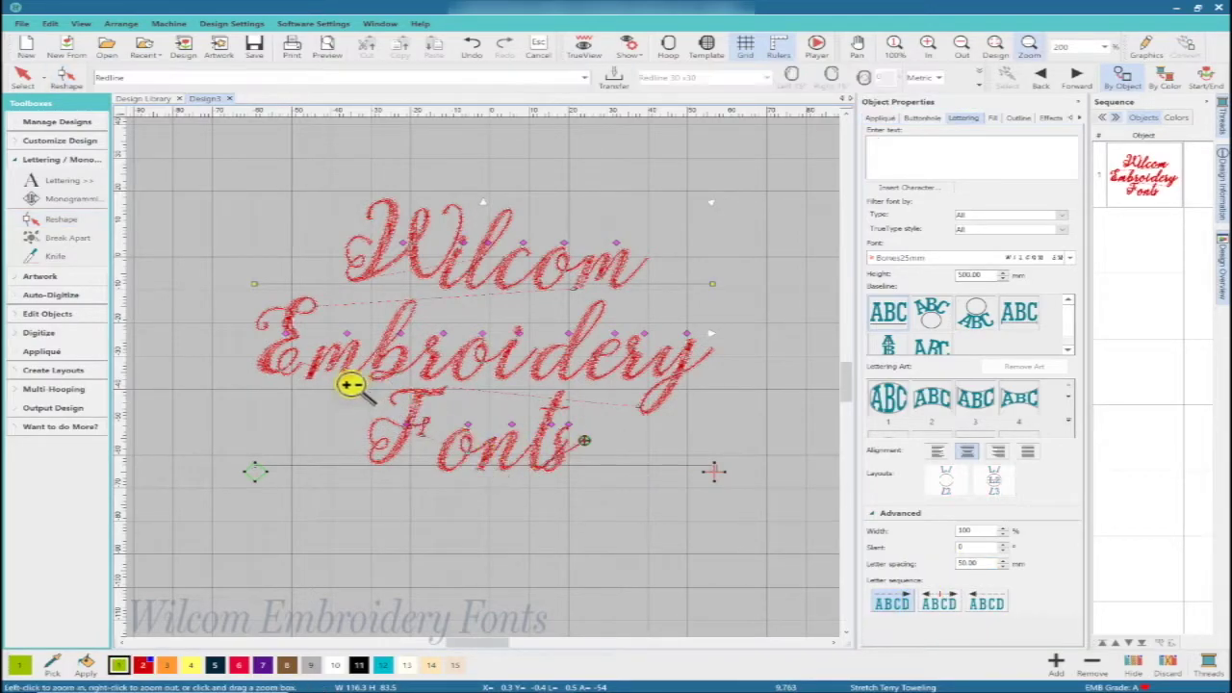
pyautogui.moveTo(335, 381); pyautogui.dragTo(612, 481)
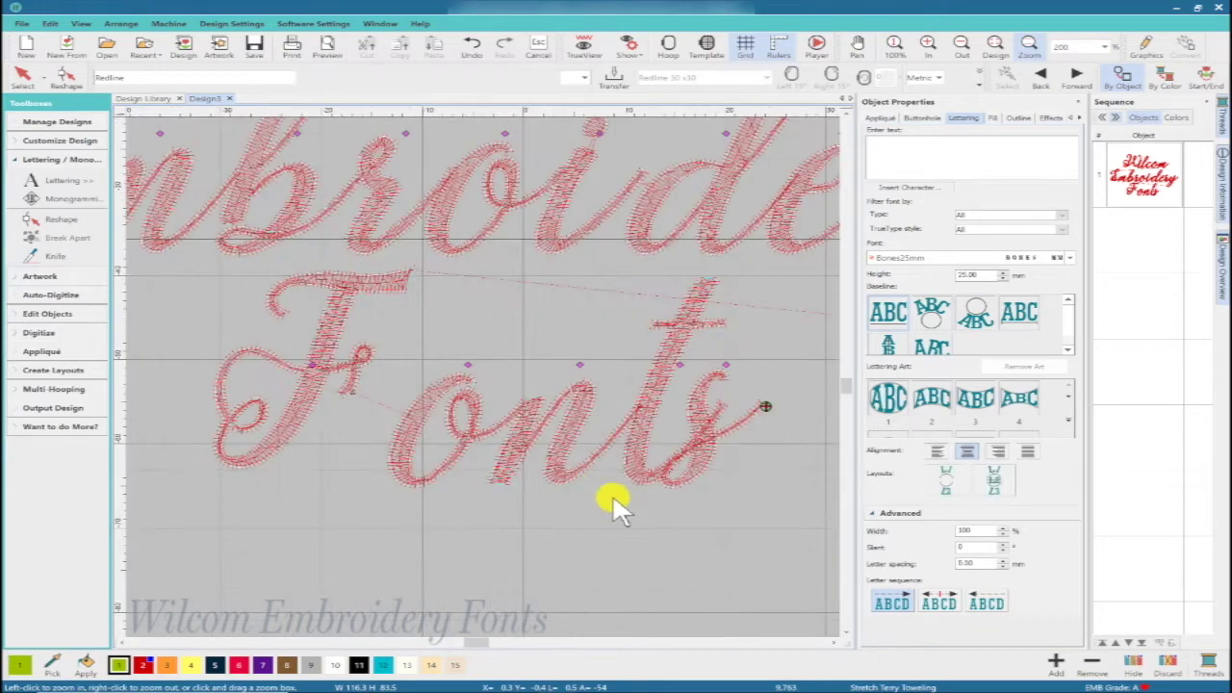
pyautogui.press('h')
pyautogui.moveTo(727, 364); pyautogui.dragTo(757, 365)
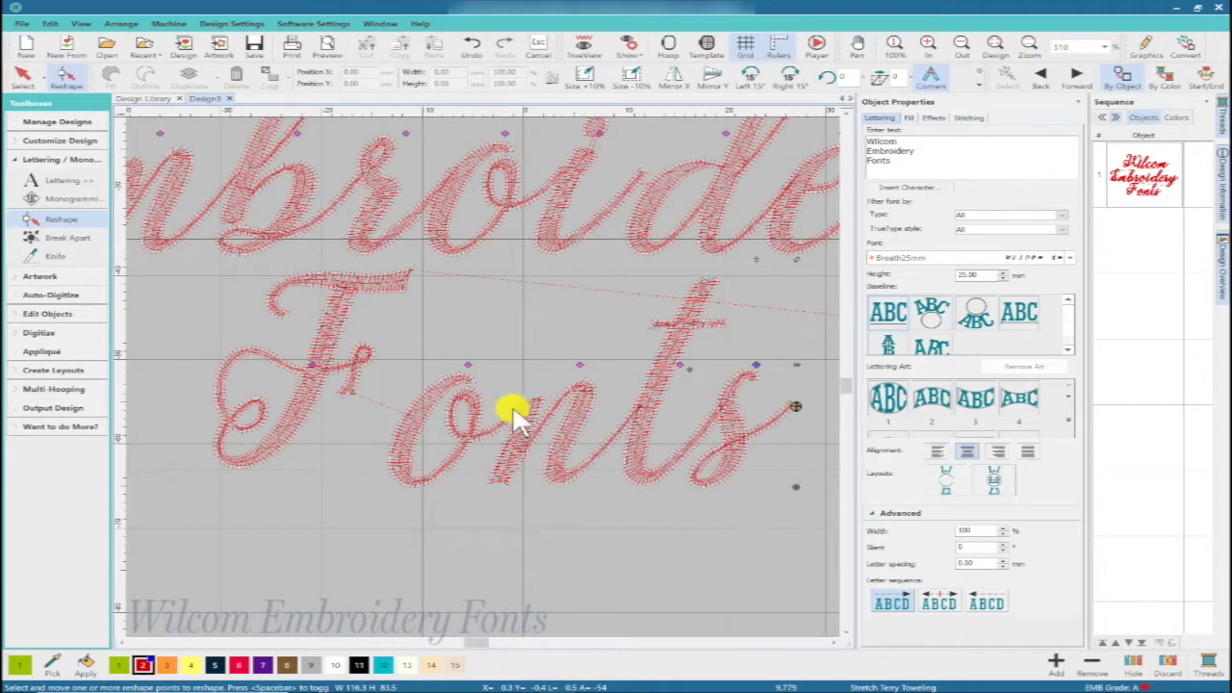
pyautogui.moveTo(308, 363); pyautogui.dragTo(376, 366)
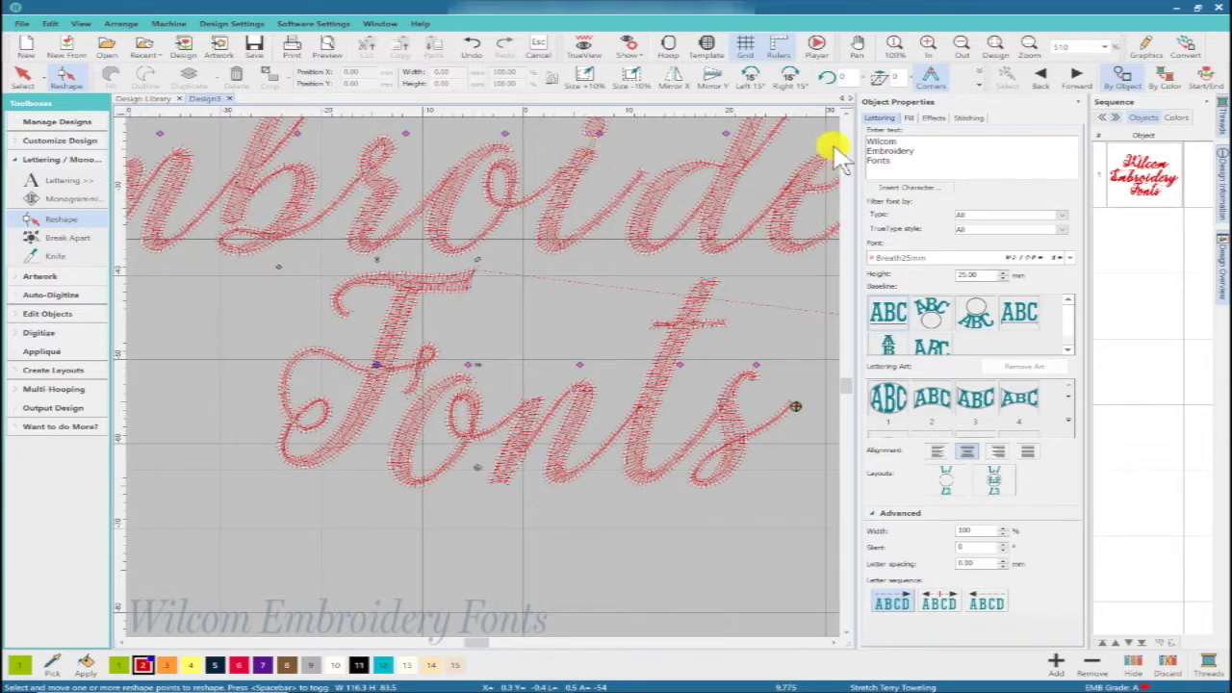
# Shift the letters d, e, r and y of Embroidery together towards the i so the script connects
pyautogui.click(846, 112)
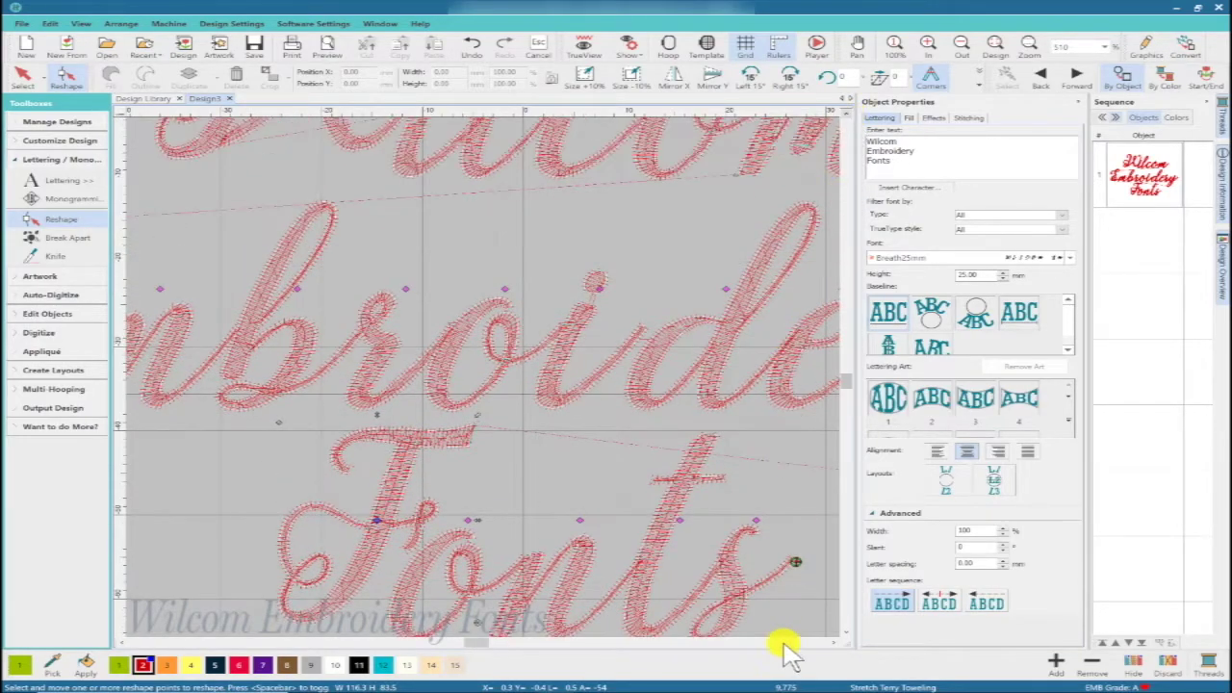
pyautogui.click(833, 643)
pyautogui.click(834, 642)
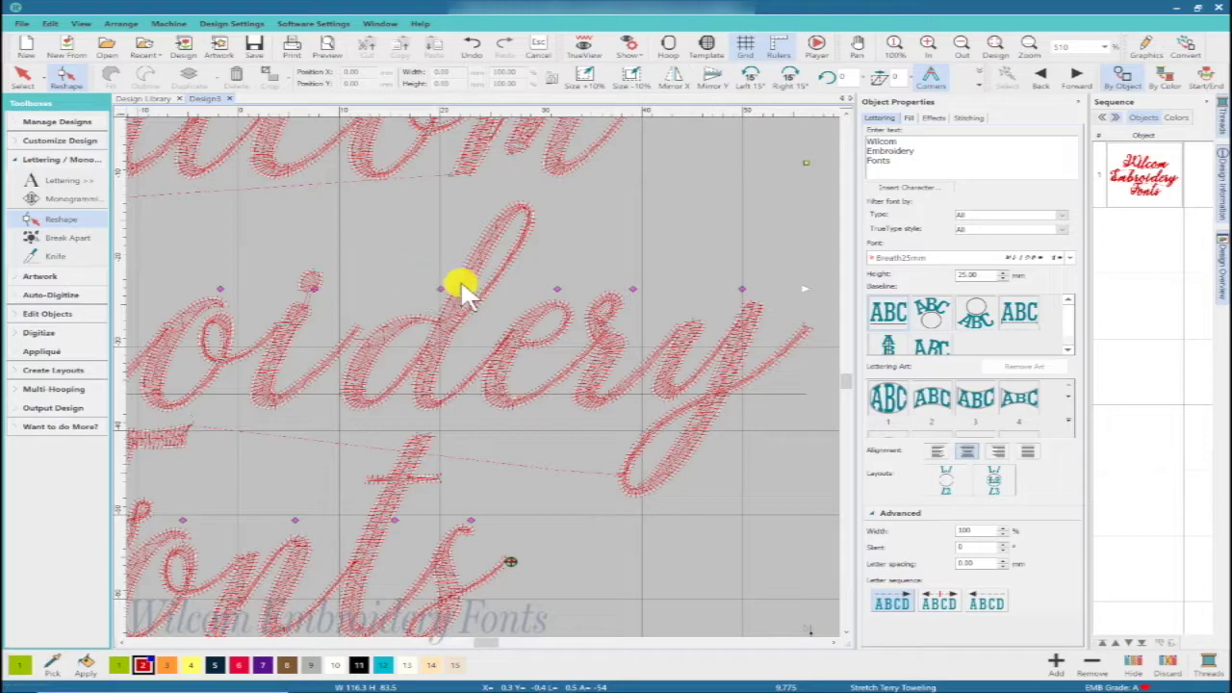
pyautogui.moveTo(741, 290); pyautogui.dragTo(713, 289)
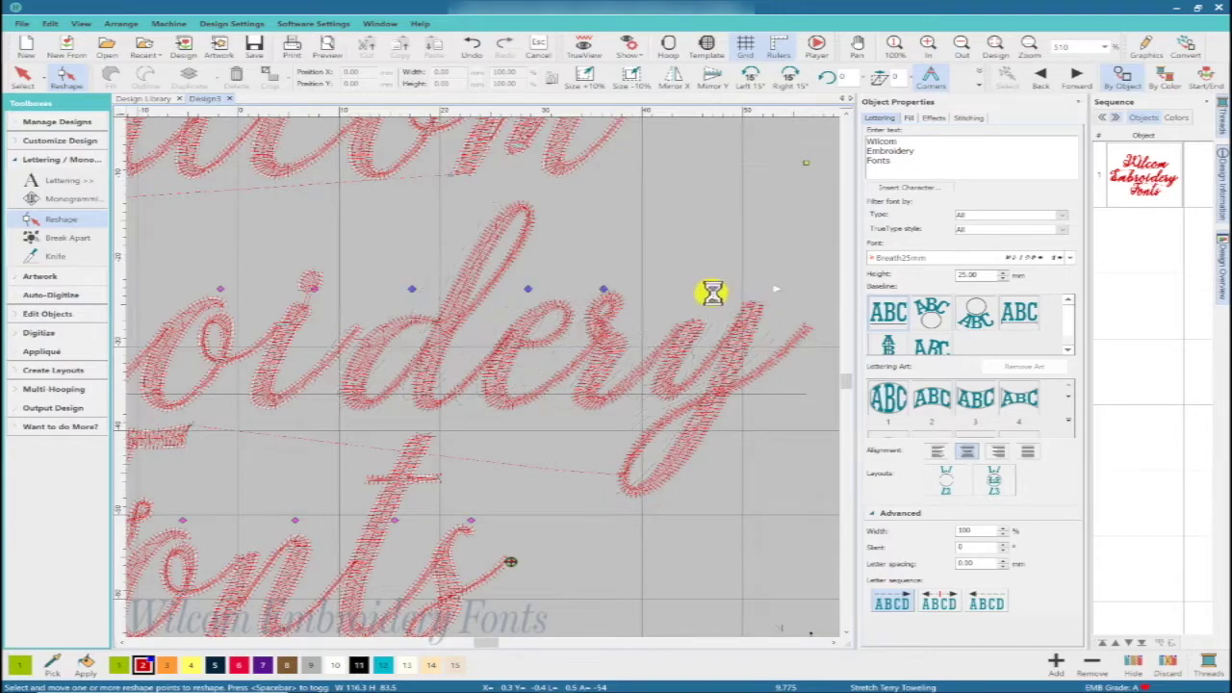
# Reshape the d of Embroidery by moving the end of its exit stroke down to meet the e
pyautogui.click(303, 384)
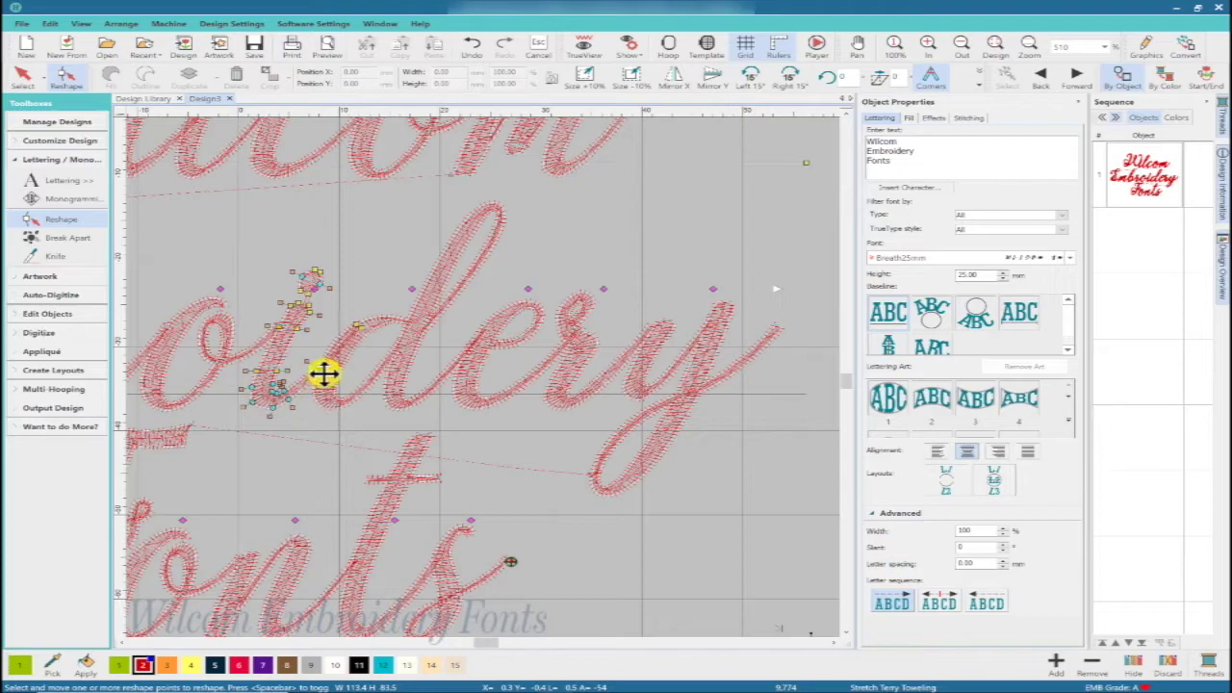
pyautogui.press('Escape')
pyautogui.click(355, 336)
pyautogui.click(447, 375)
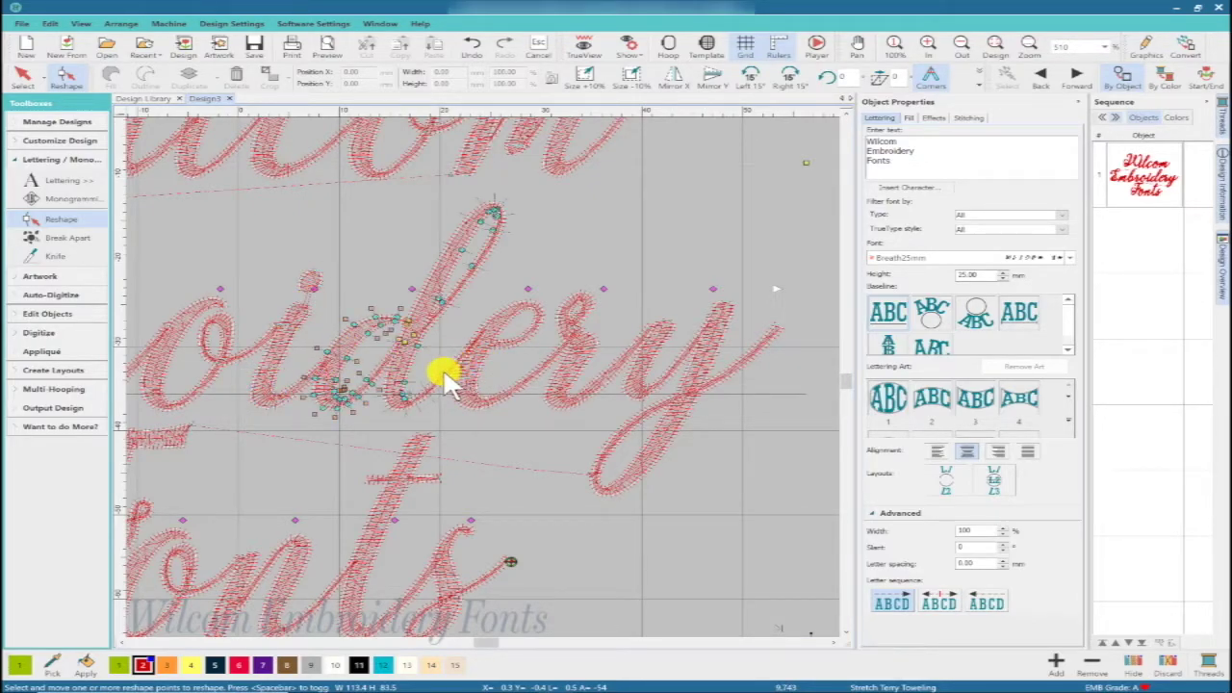
pyautogui.click(471, 320)
pyautogui.moveTo(488, 329); pyautogui.dragTo(471, 344)
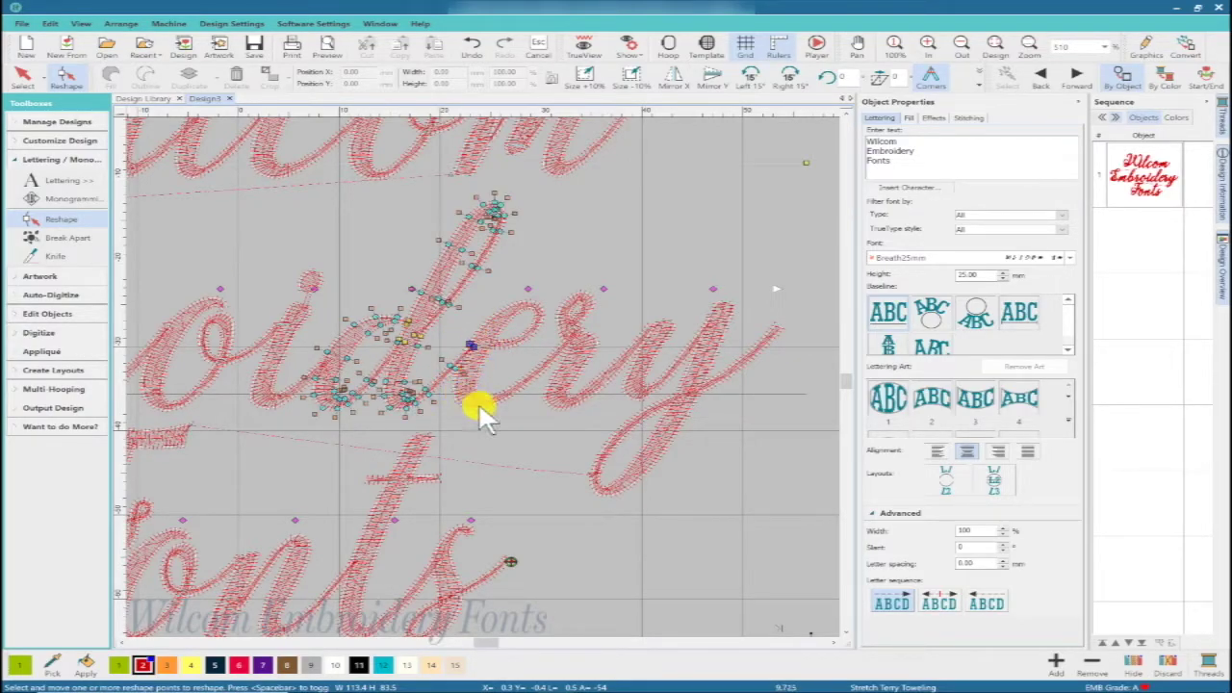
pyautogui.click(523, 432)
# Nudge the E of Embroidery closer to the m, and the letters l, c, o and m of Wilcom away from the i
pyautogui.scroll(-3, 501, 495)
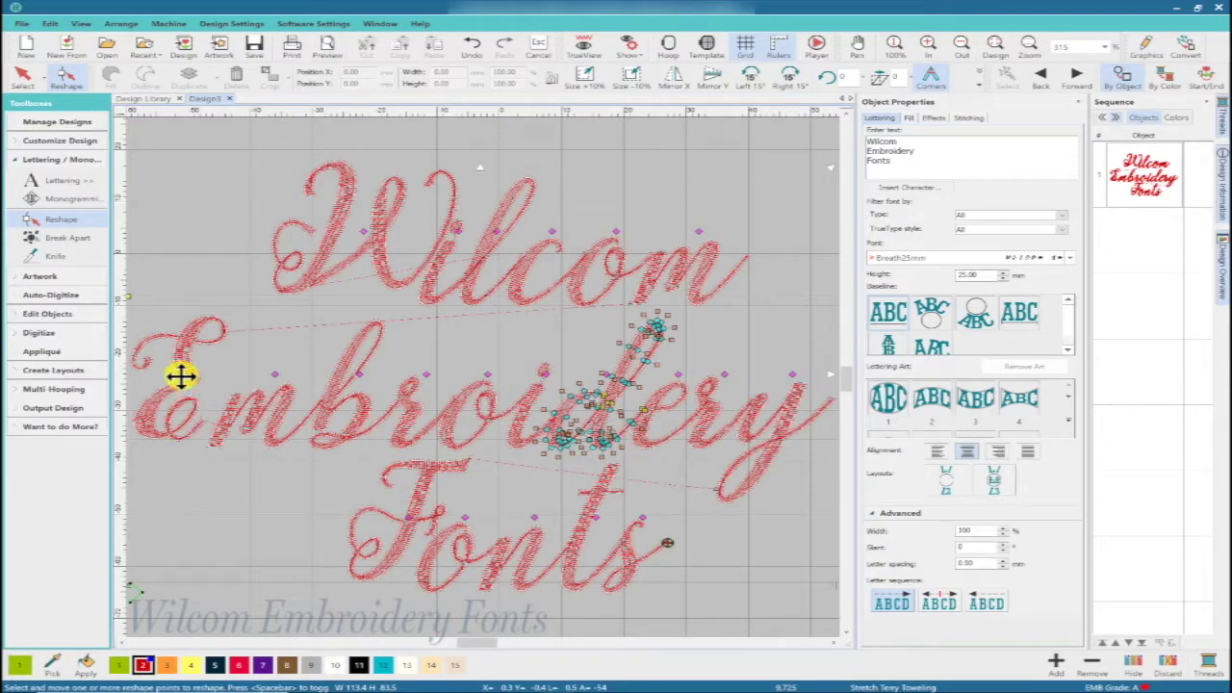
pyautogui.moveTo(177, 375); pyautogui.dragTo(179, 372)
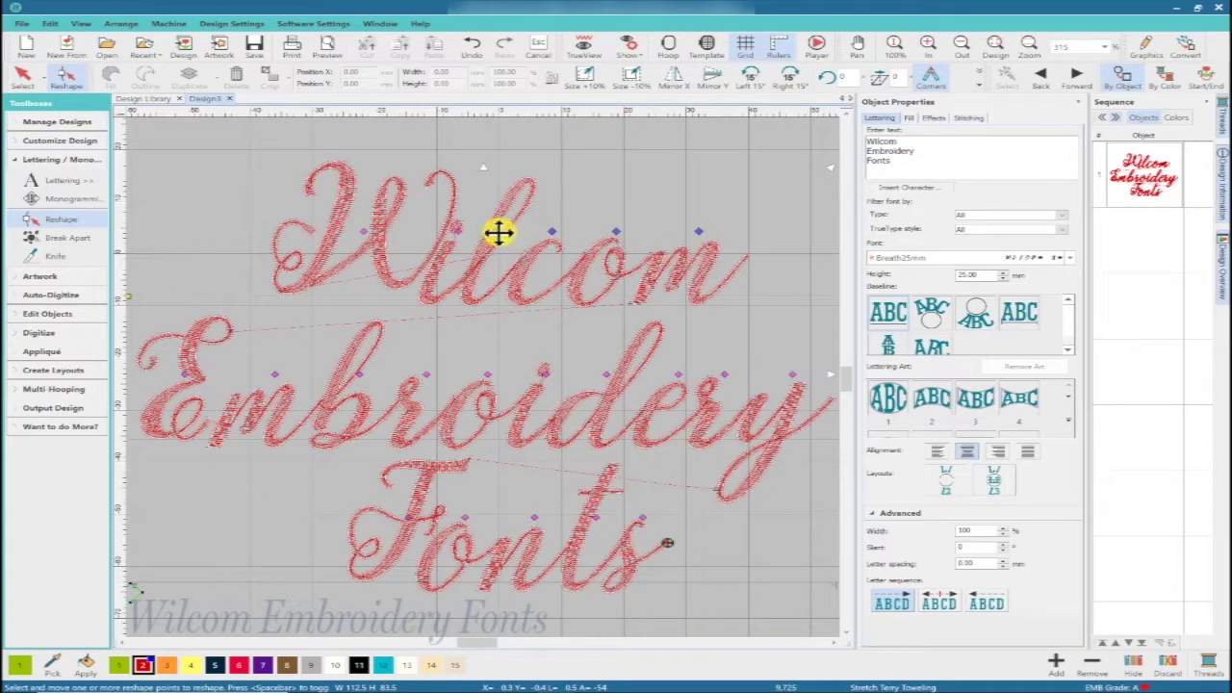
pyautogui.moveTo(502, 232); pyautogui.dragTo(507, 237)
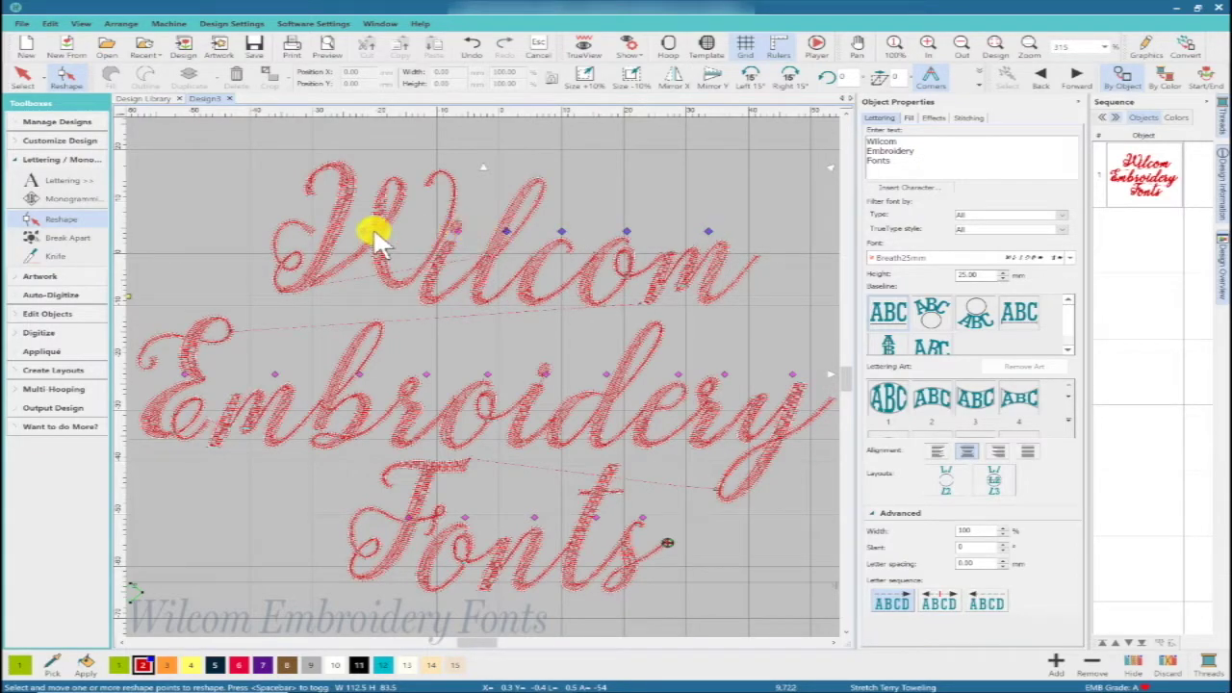
# Move the W of Wilcom slightly away from the i and enlarge it proportionally
pyautogui.moveTo(366, 231); pyautogui.dragTo(357, 231)
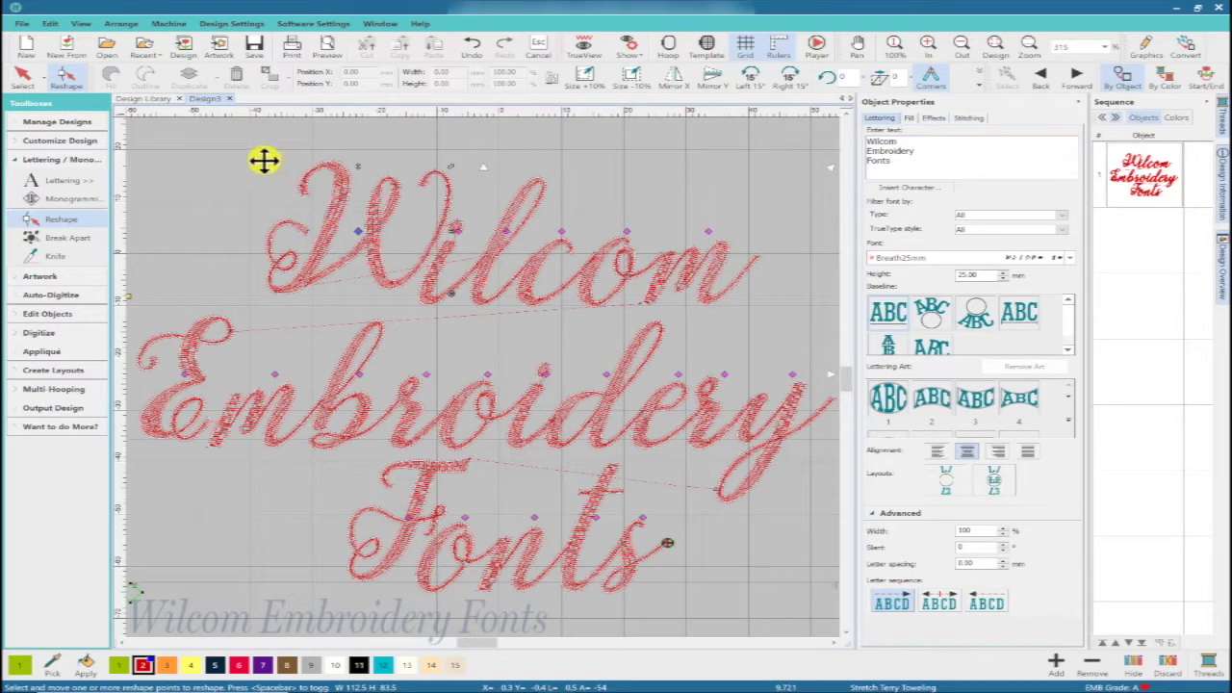
pyautogui.moveTo(452, 166); pyautogui.dragTo(493, 149)
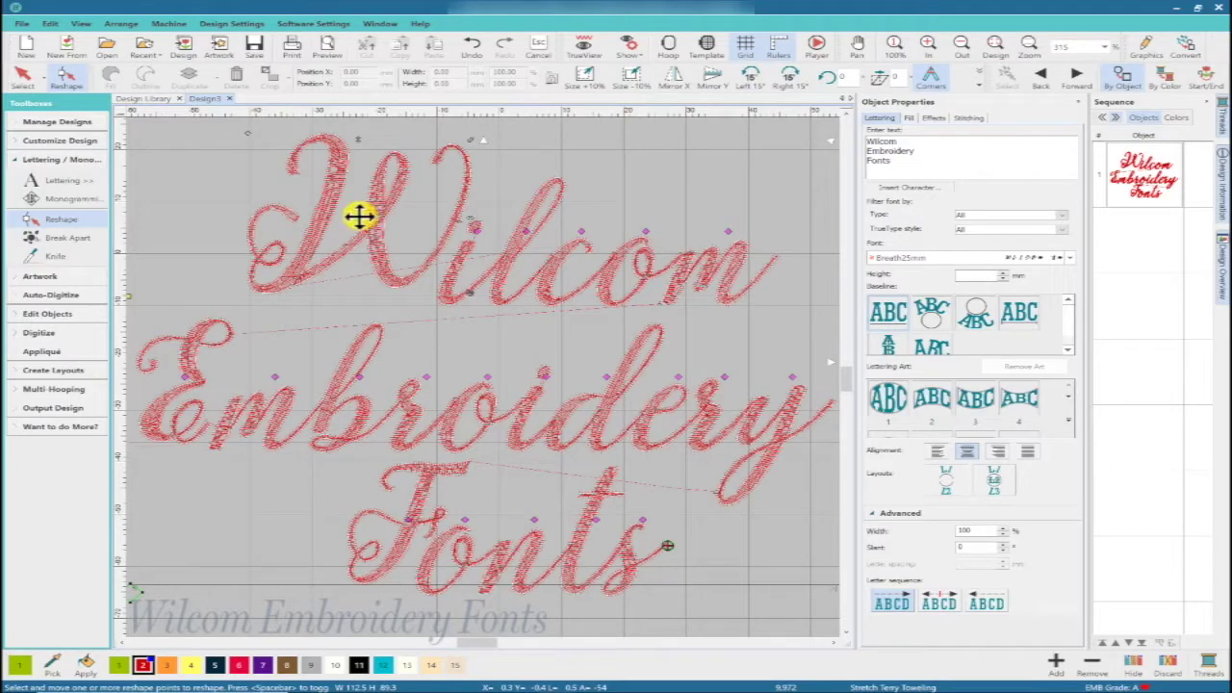
# Move the W of Wilcom slightly closer to the i and reshape the outline of its first main stroke
pyautogui.moveTo(358, 216); pyautogui.dragTo(366, 216)
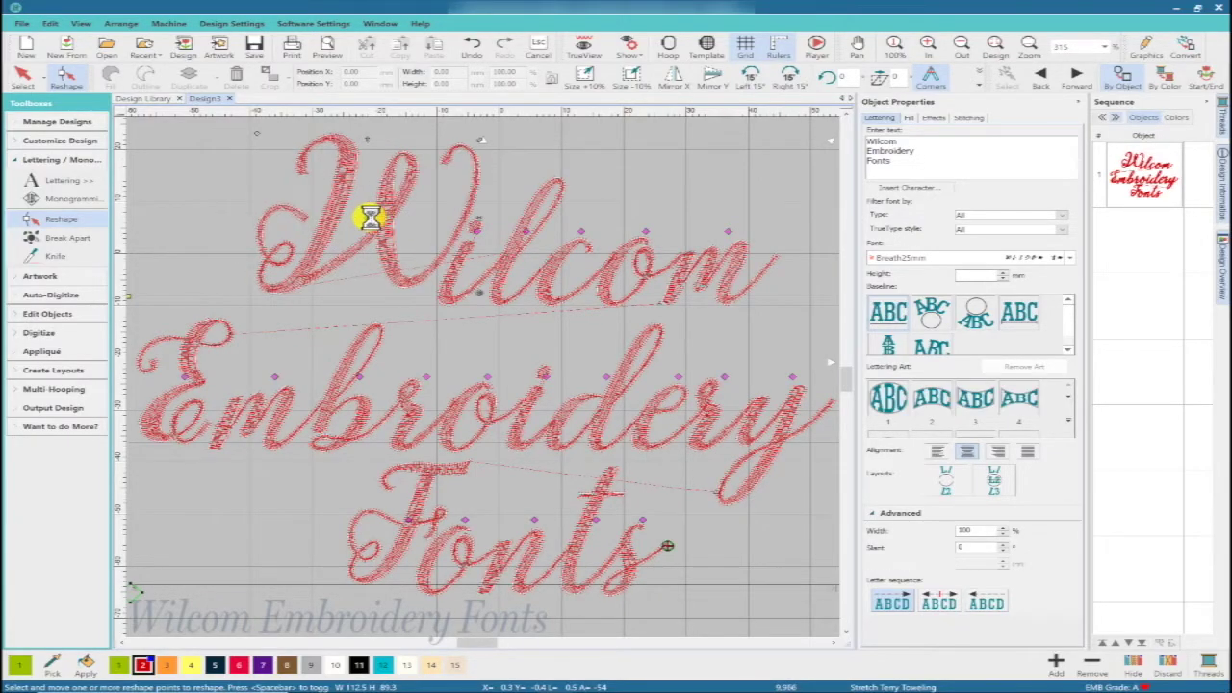
pyautogui.click(297, 159)
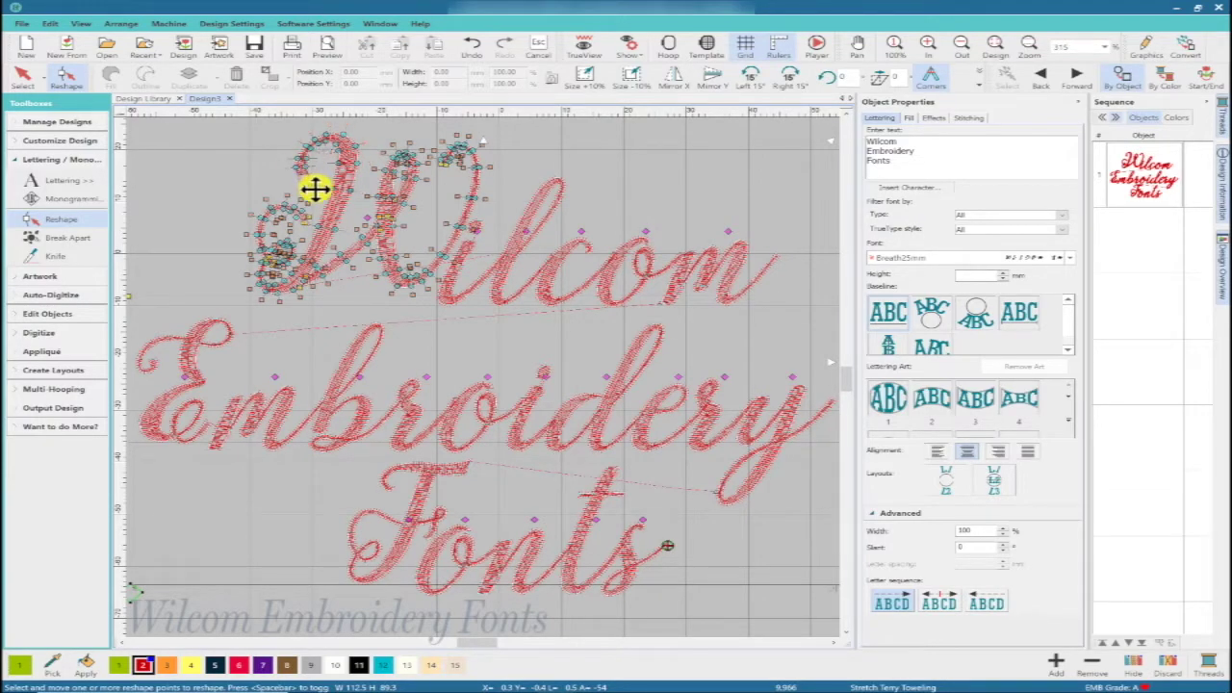
pyautogui.moveTo(315, 192); pyautogui.dragTo(310, 194)
pyautogui.press('Escape')
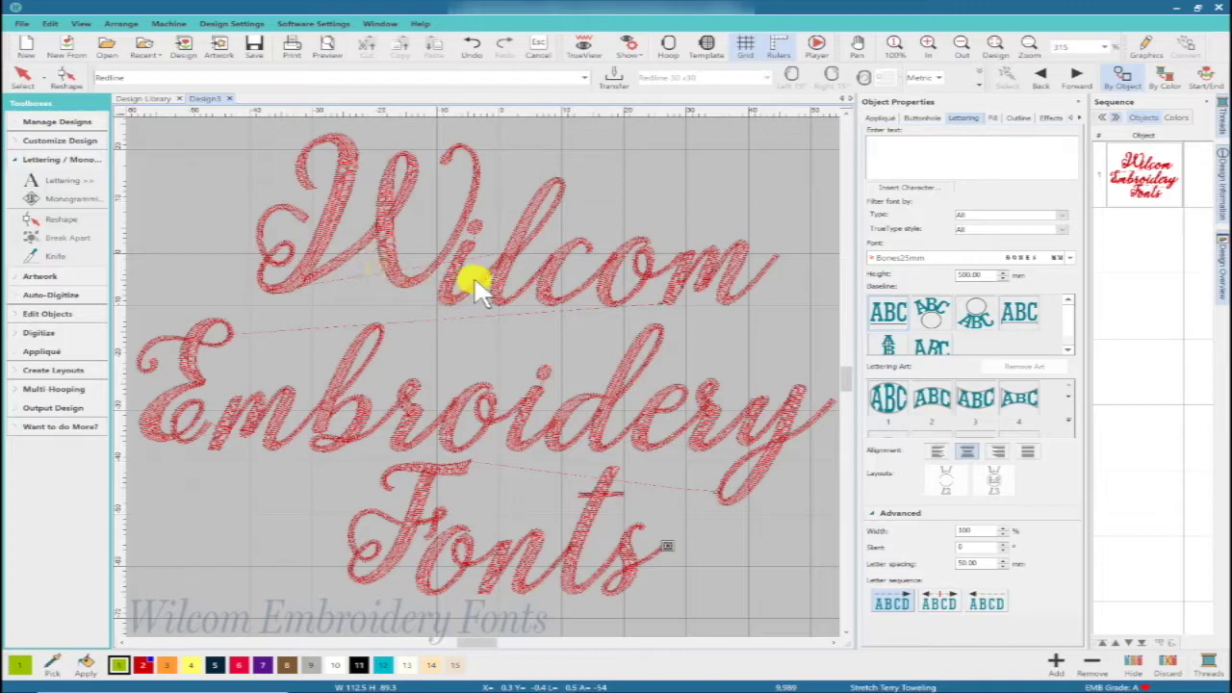
# Turn off the second underlay in the stitching properties of the whole lettering object
pyautogui.click(697, 260)
pyautogui.click(970, 119)
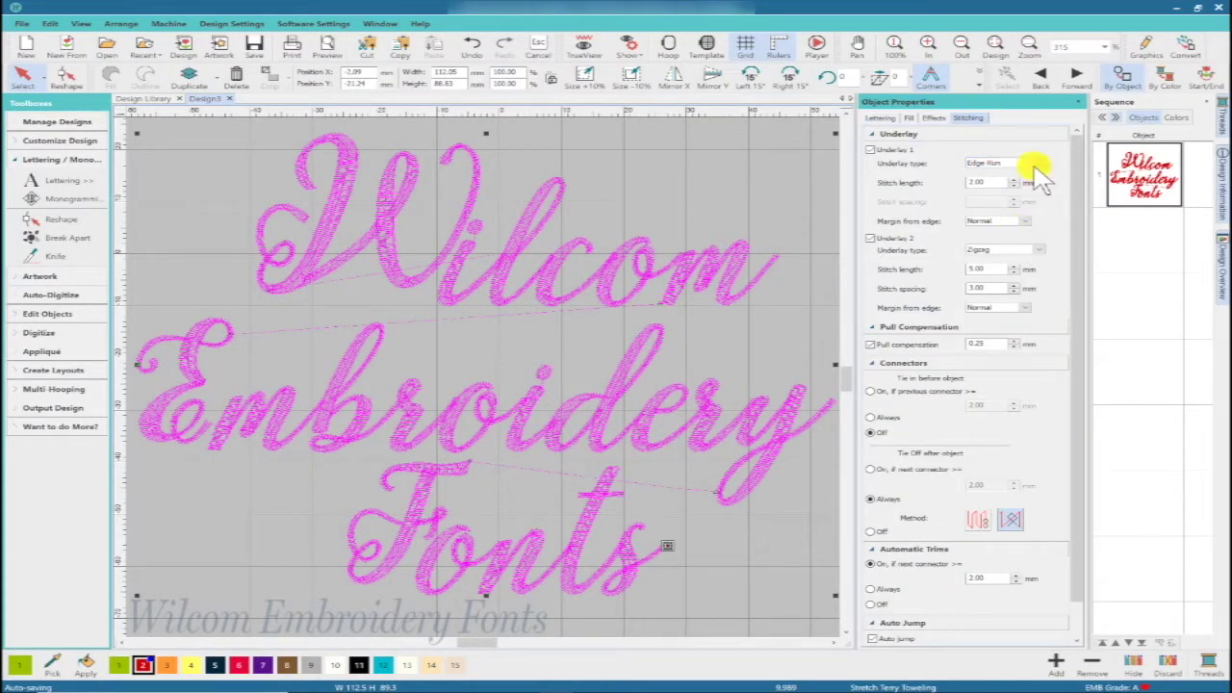
pyautogui.click(870, 238)
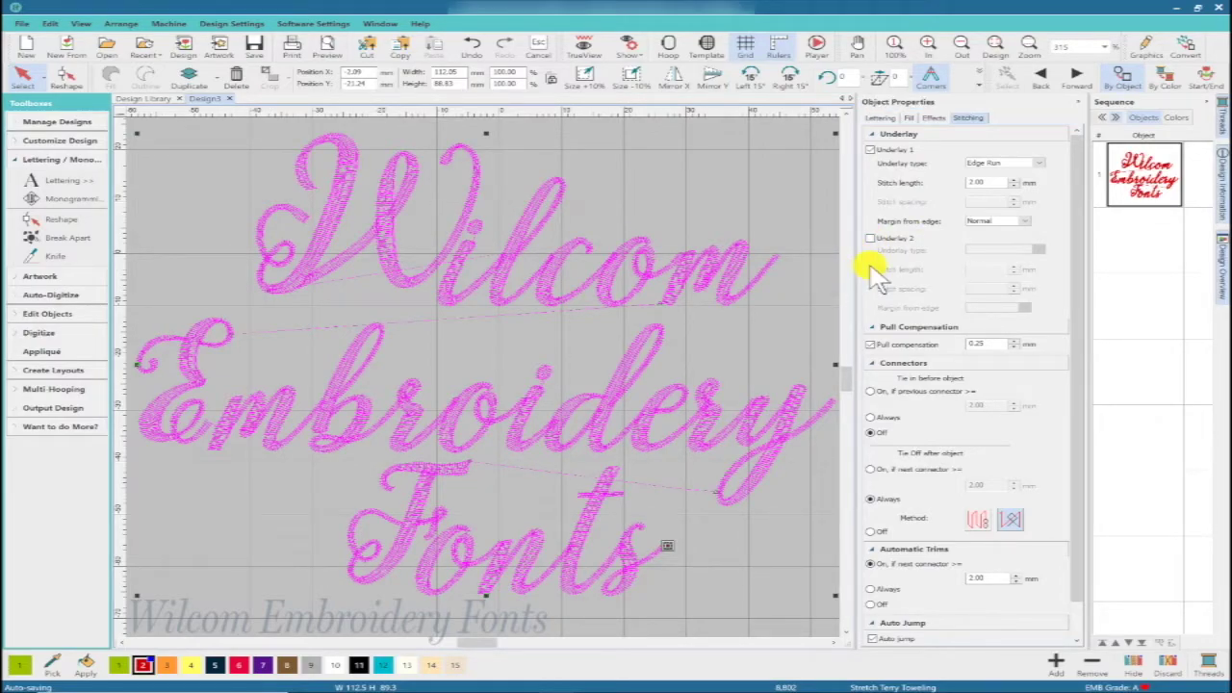
# Set the lettering's pull compensation to 0.40 mm and display the design in TrueView
pyautogui.doubleClick(962, 345)
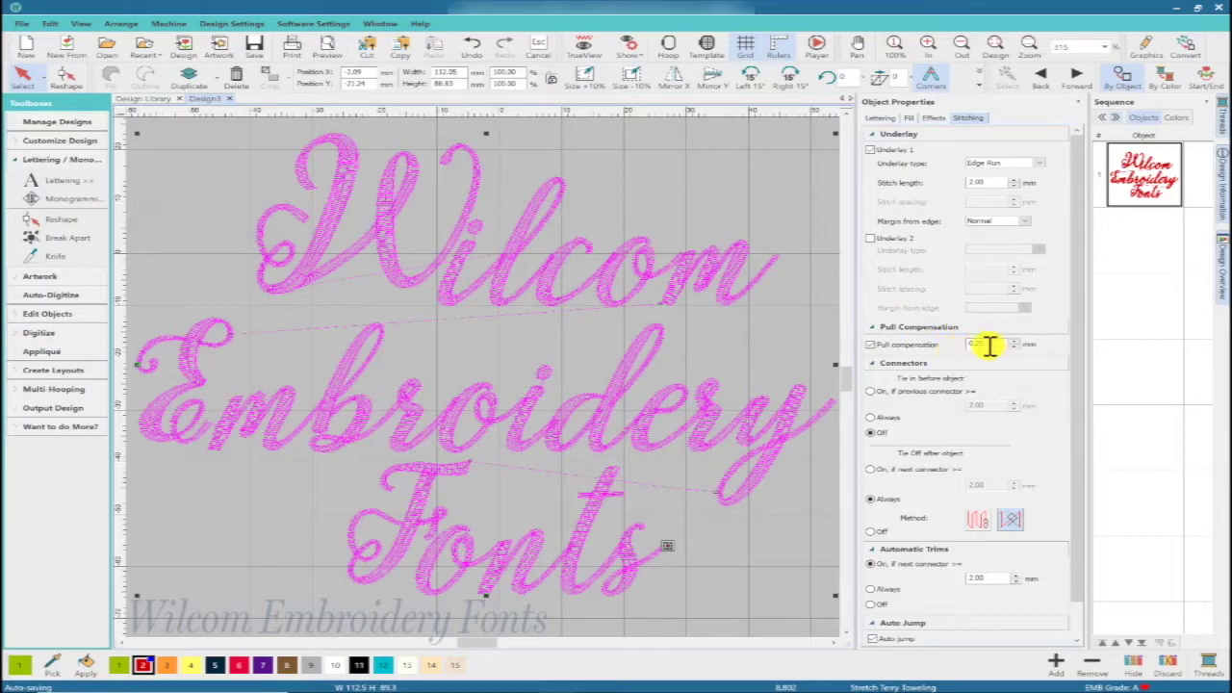
pyautogui.doubleClick(1001, 343)
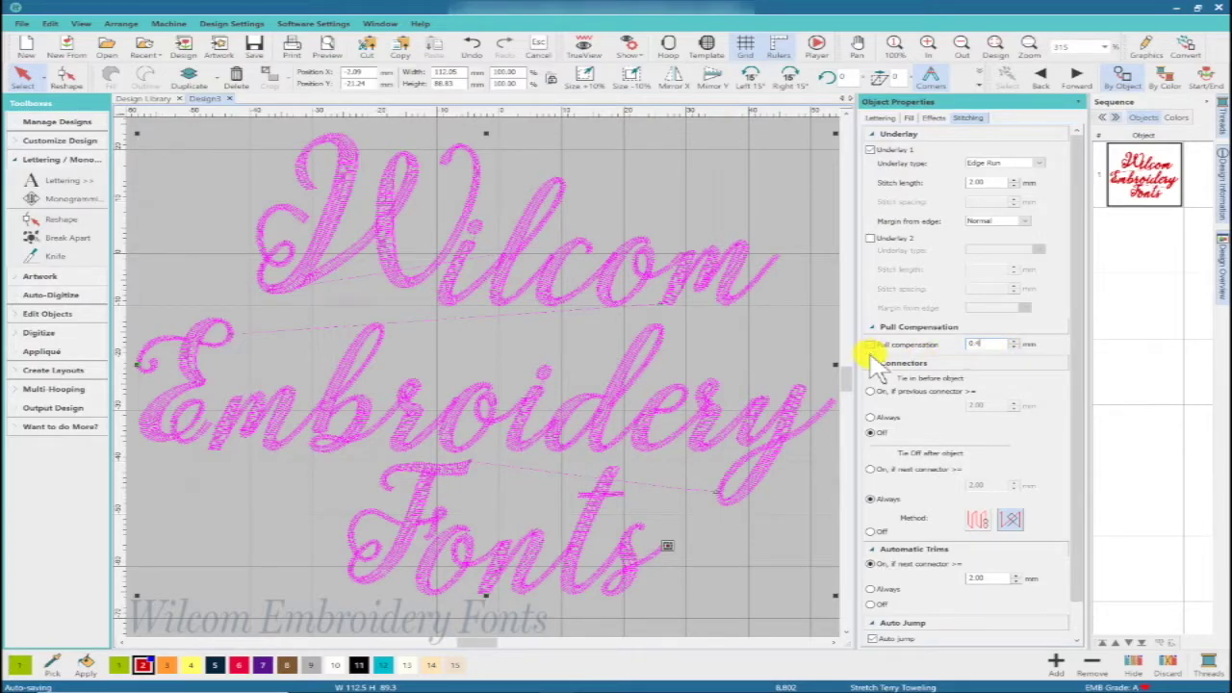
pyautogui.click(770, 352)
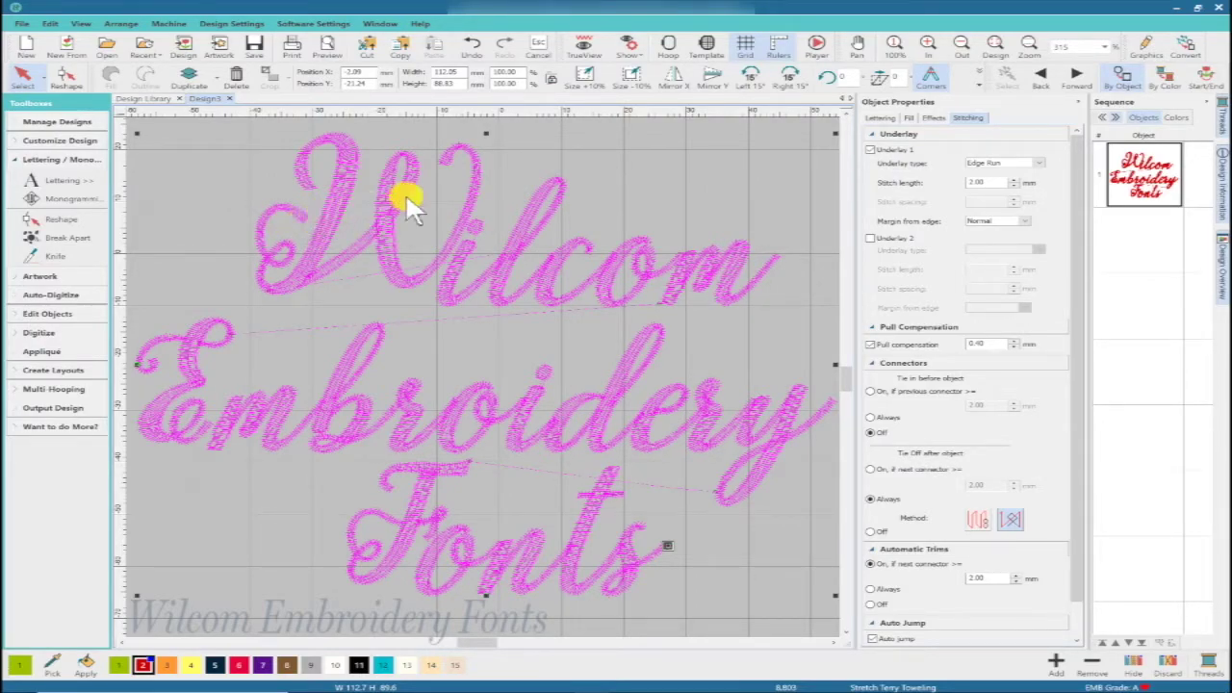
pyautogui.click(536, 142)
pyautogui.press('t')
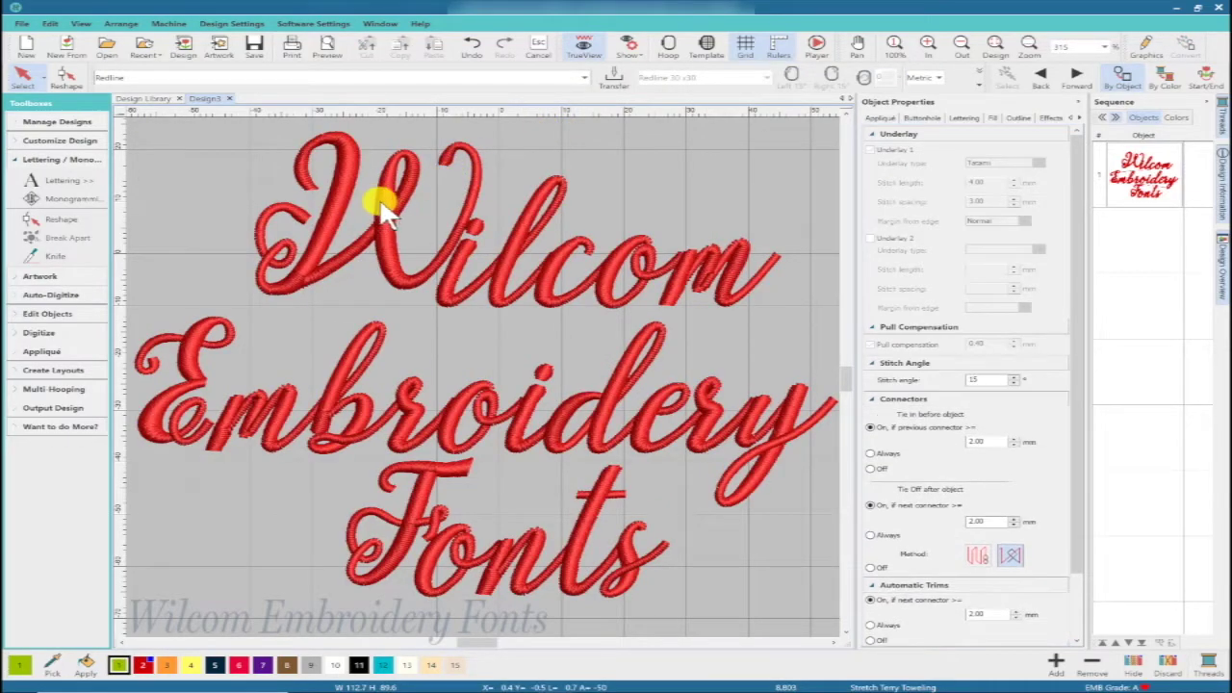
# Apply the Denim auto fabric settings to the lettering design
pyautogui.click(377, 198)
pyautogui.click(15, 142)
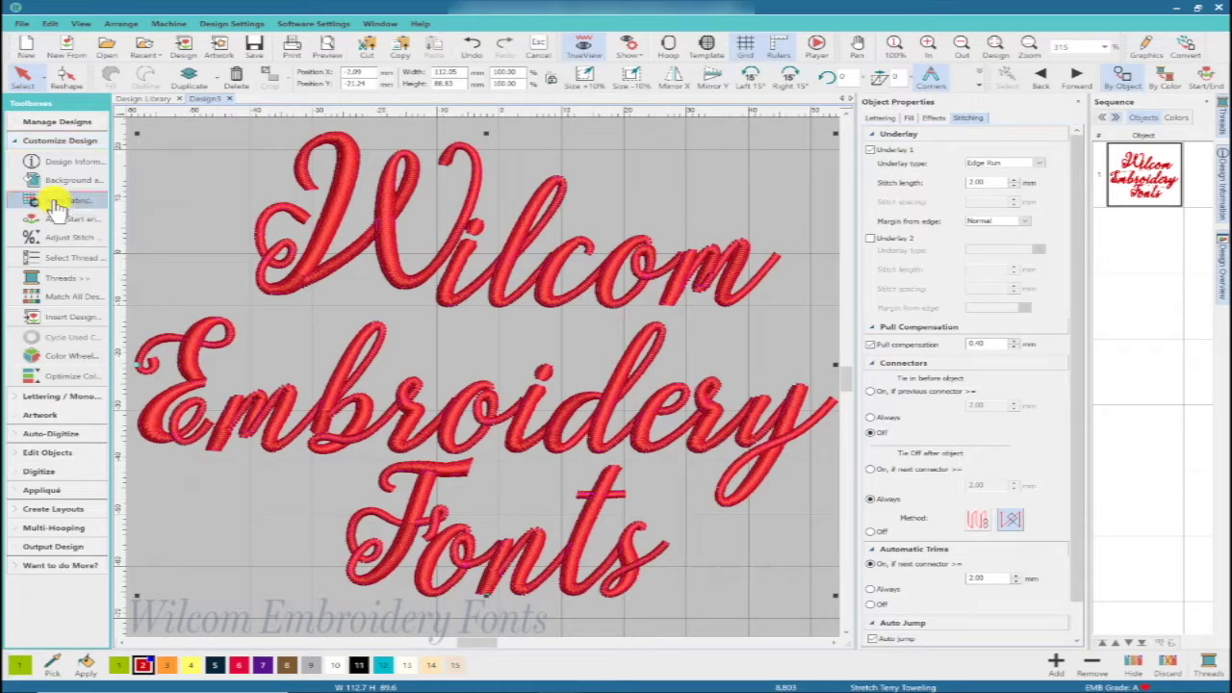
pyautogui.click(56, 203)
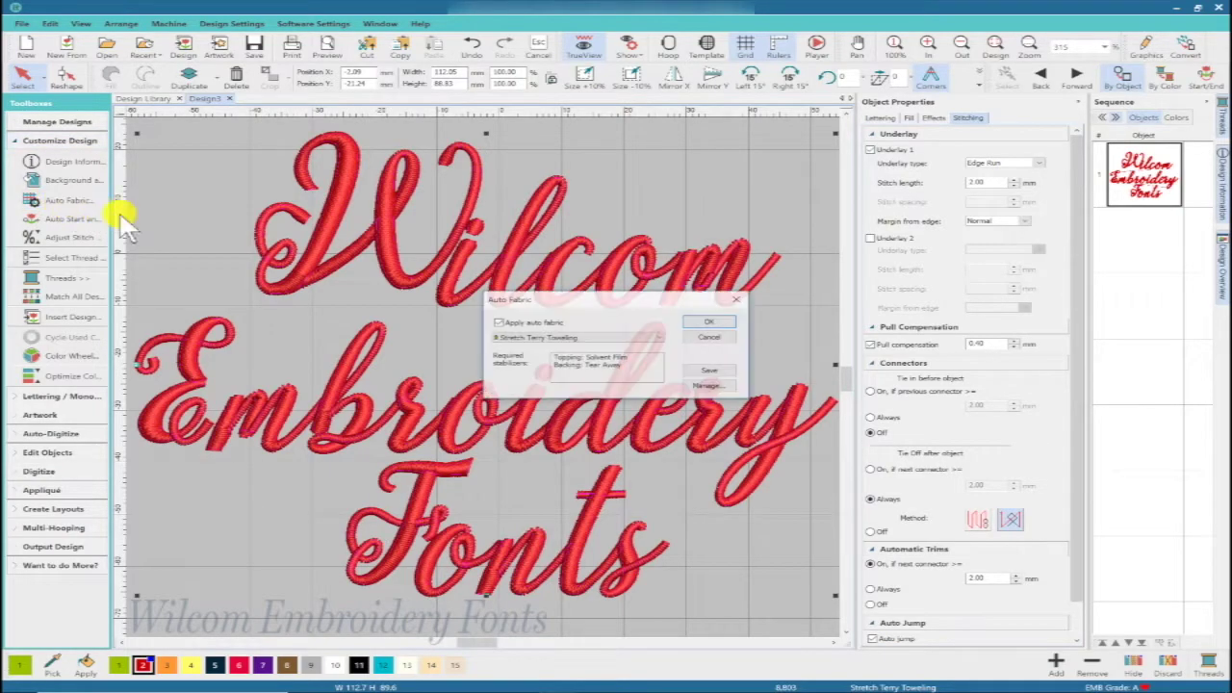
pyautogui.click(659, 337)
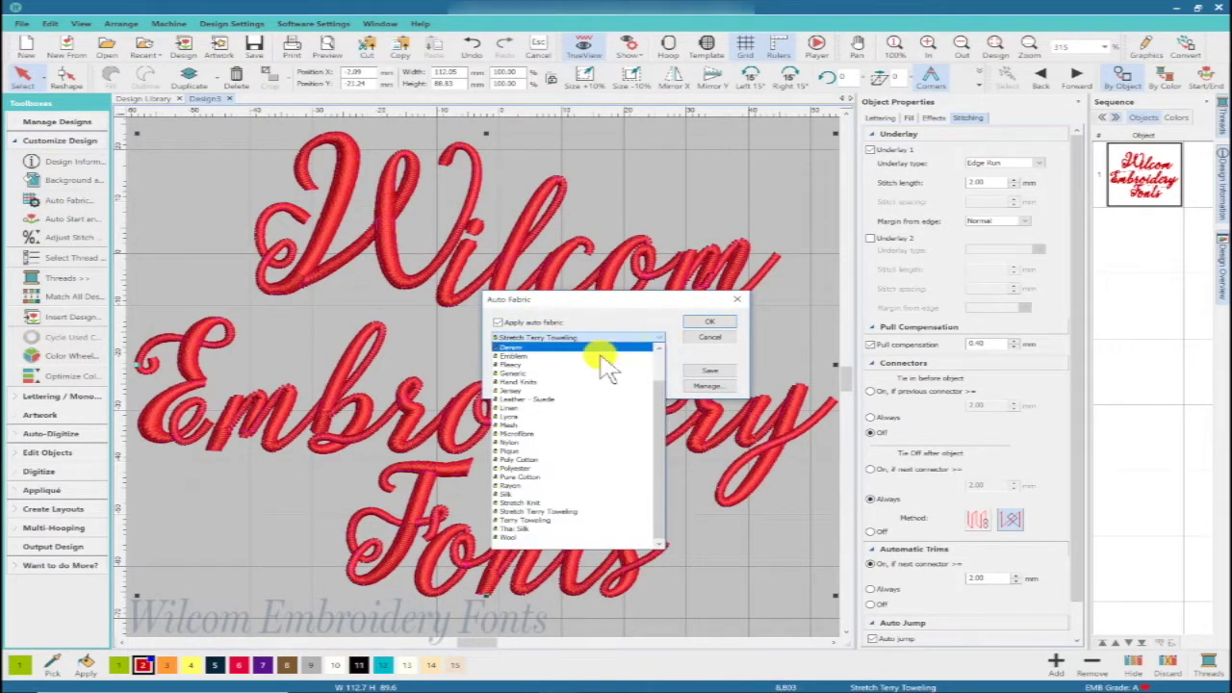
pyautogui.click(517, 348)
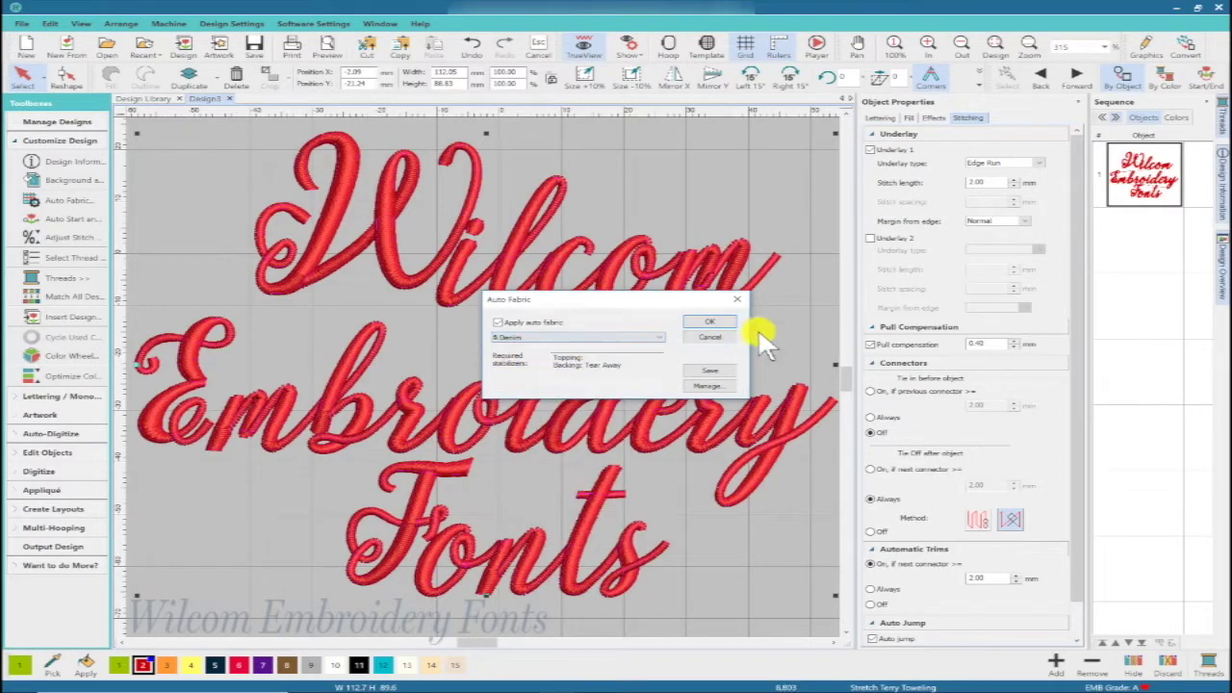
pyautogui.click(706, 321)
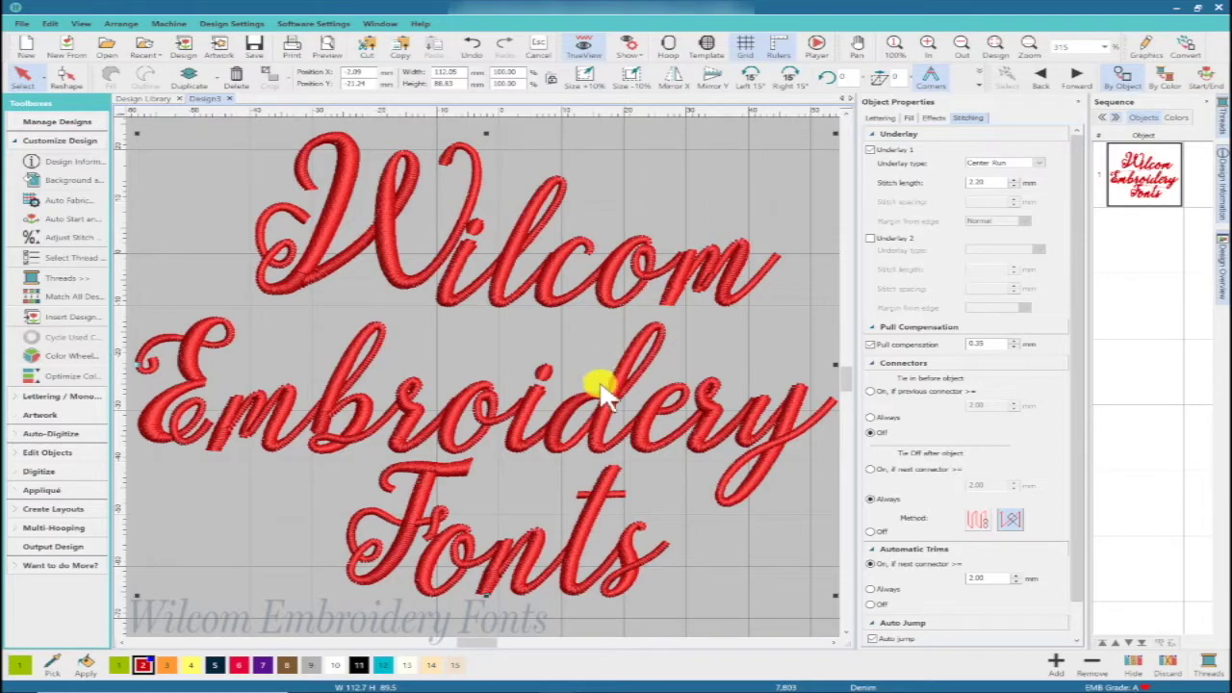
# Turn off TrueView and apply the Stretch Knit auto fabric settings to the lettering design
pyautogui.press('t')
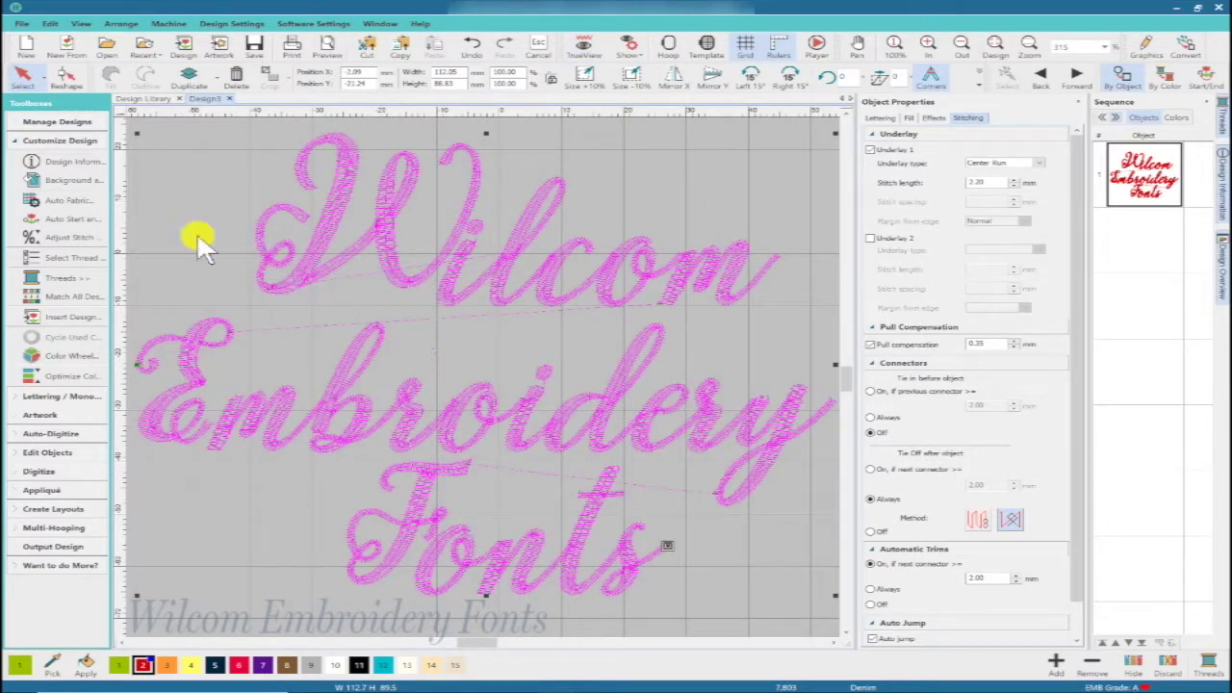
pyautogui.click(50, 200)
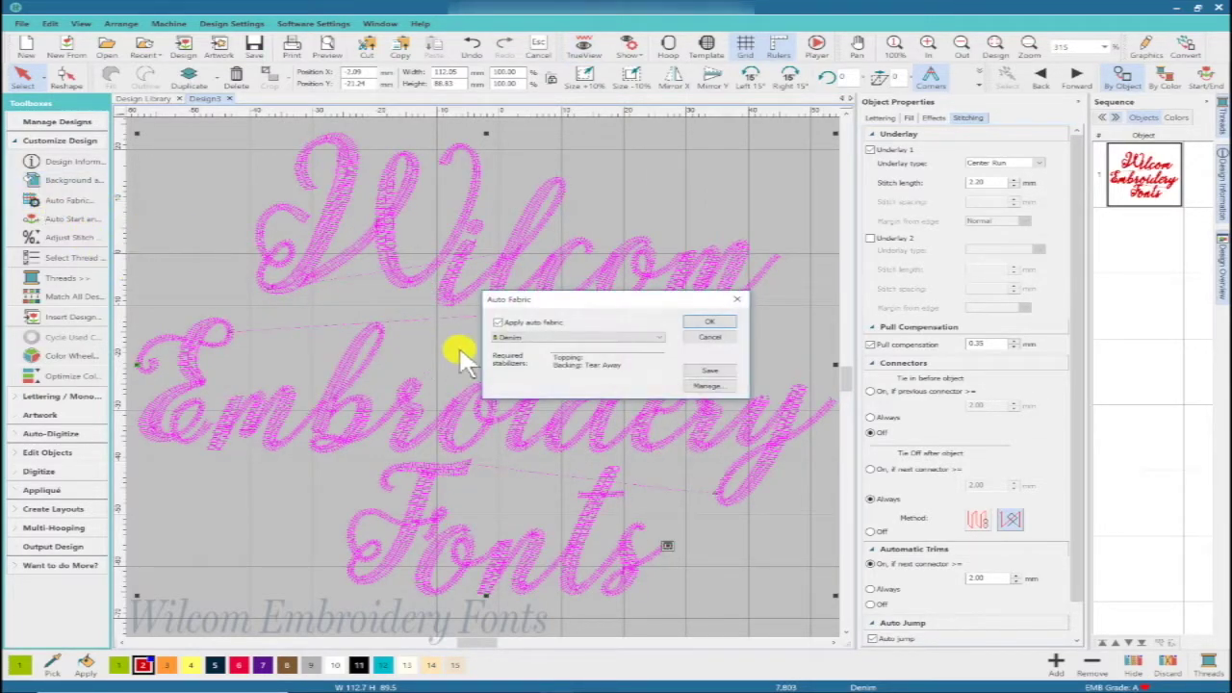
pyautogui.click(660, 337)
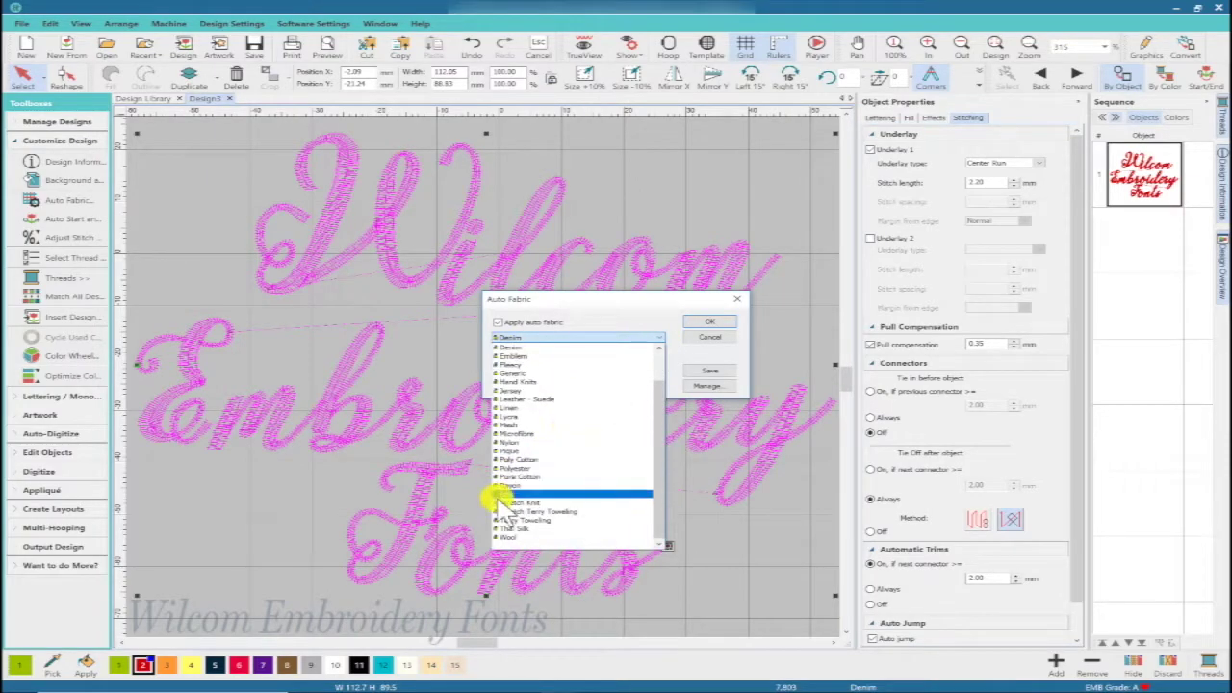
pyautogui.click(520, 502)
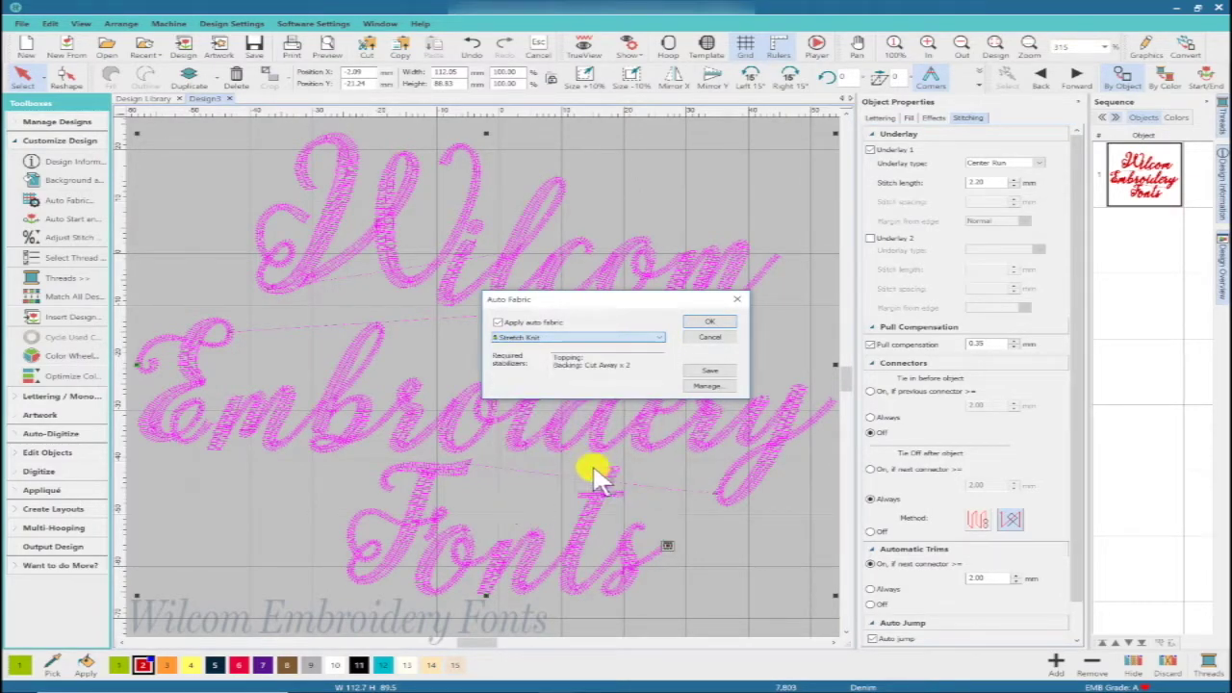
pyautogui.click(714, 326)
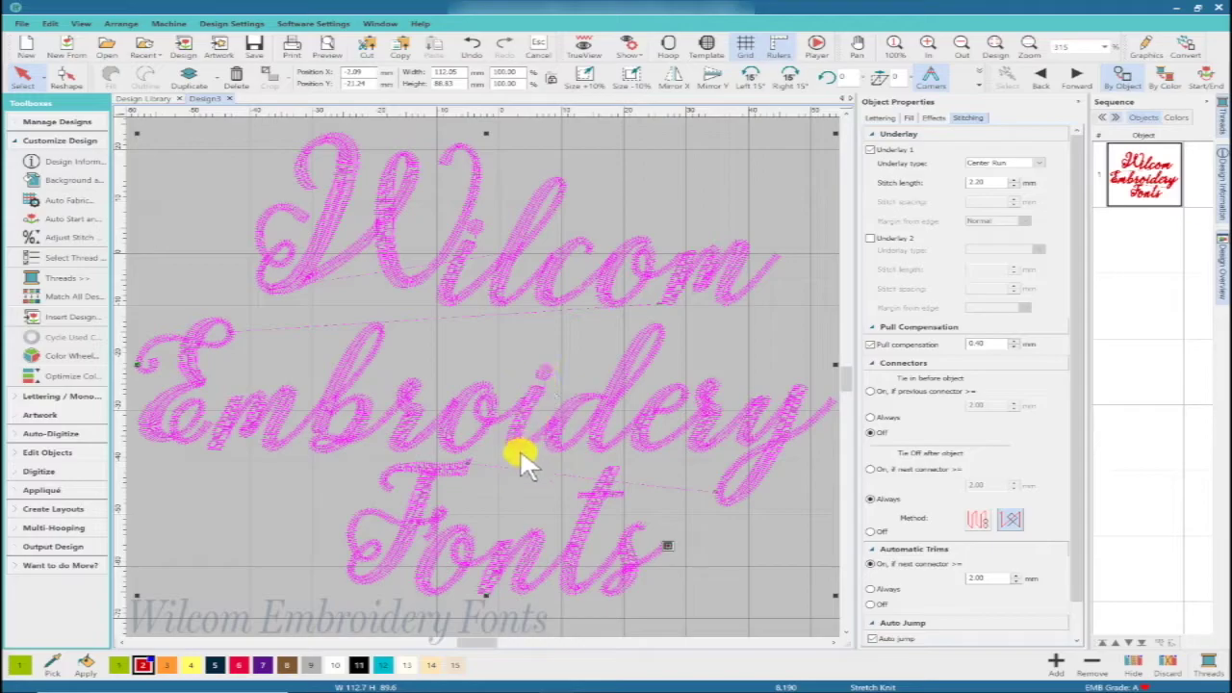